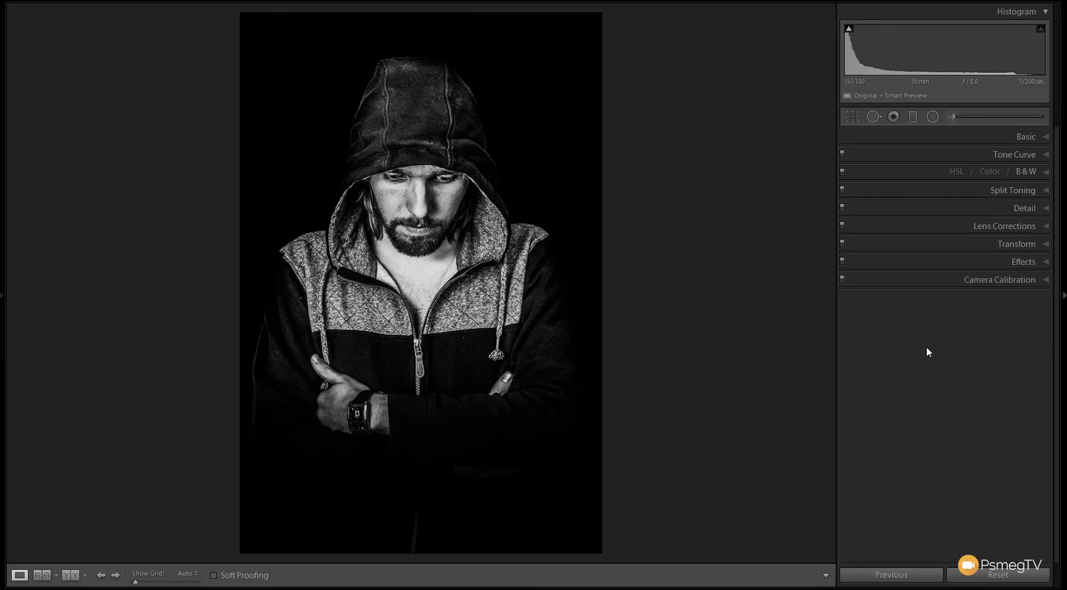
Step: Compare the black-and-white edit of the portrait with its original colour version
{"action": "key", "text": "backslash"}
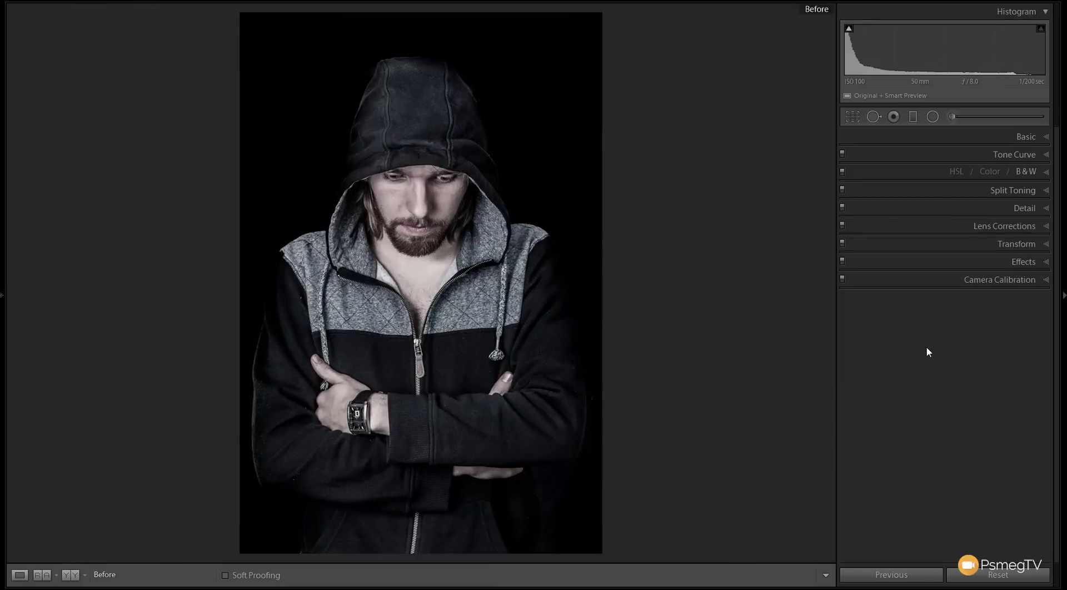
{"action": "key", "text": "backslash"}
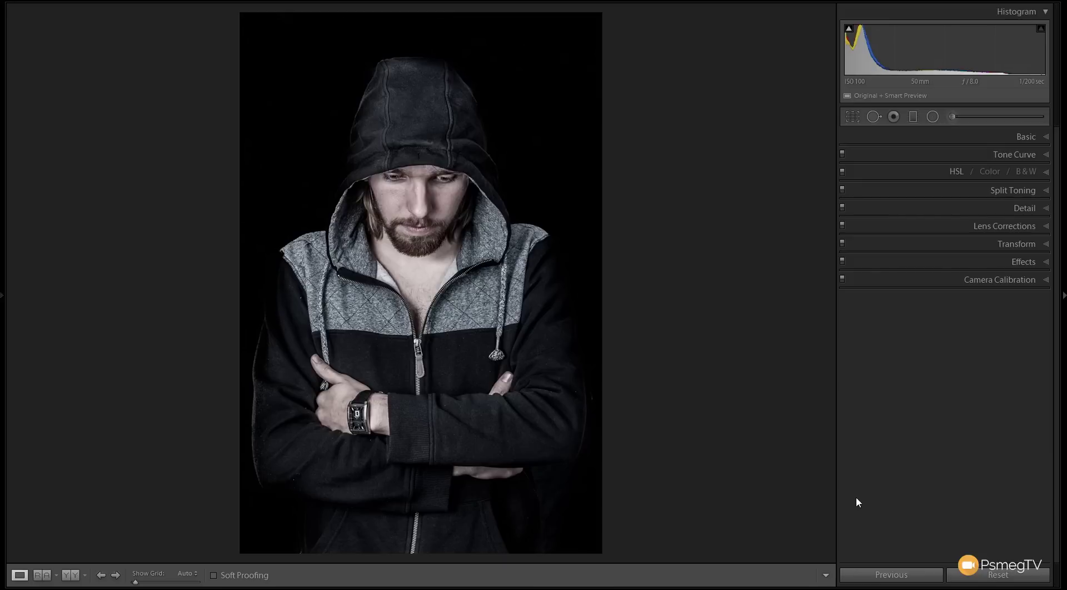
Step: Convert the photo's treatment to Black & White and show the Black & White Mix values
{"action": "left_click", "coordinate": [1032, 139]}
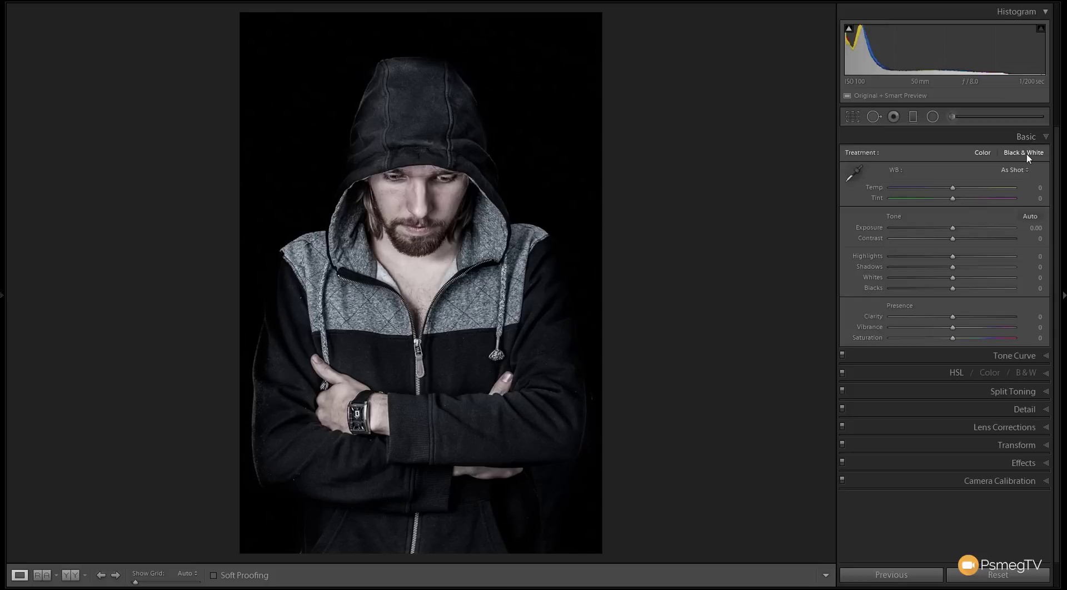
{"action": "left_click", "coordinate": [1028, 155]}
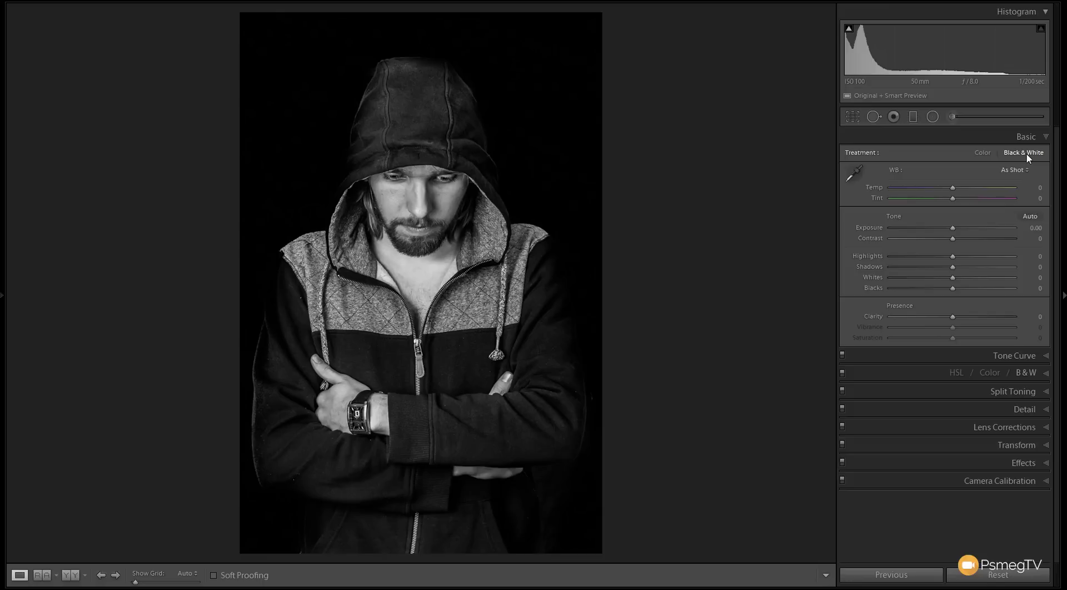
{"action": "left_click", "coordinate": [1046, 373]}
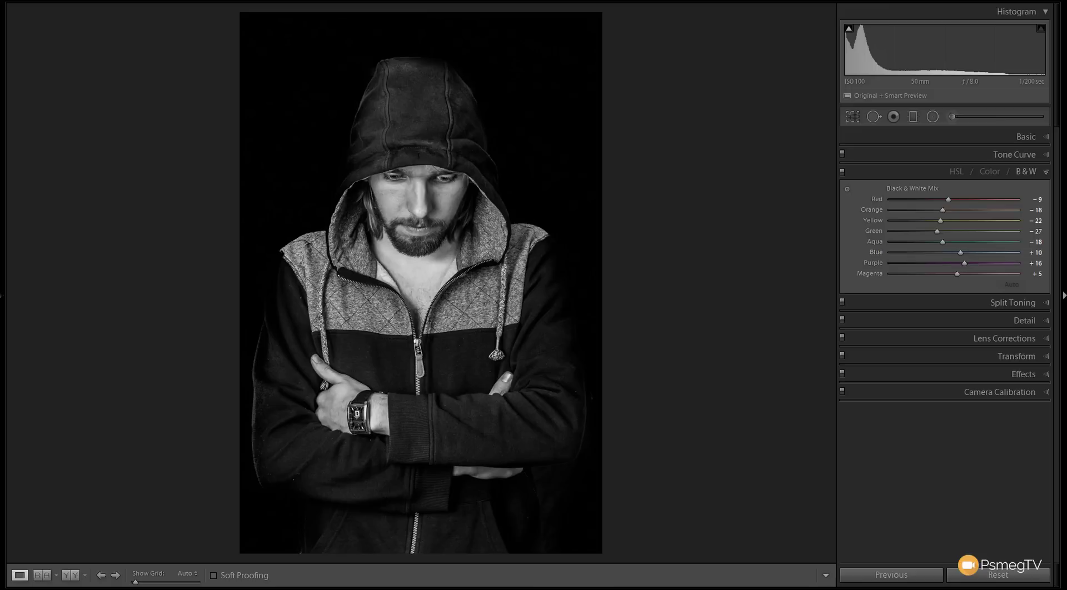
Step: Set the photo's basic tone Contrast to +35
{"action": "left_click", "coordinate": [1046, 139]}
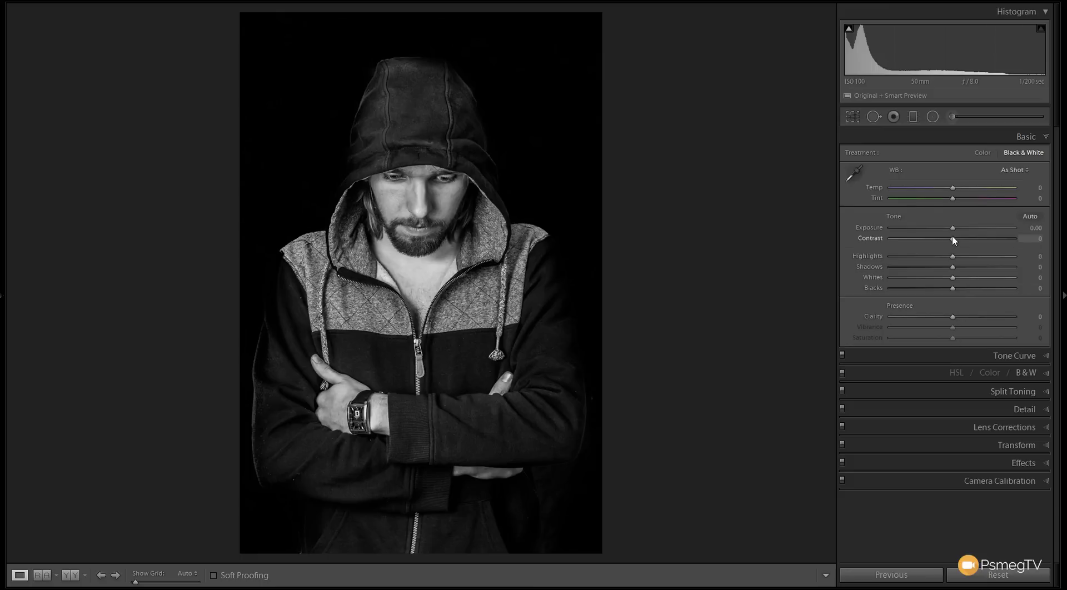
{"action": "left_click_drag", "start_coordinate": [952, 238], "coordinate": [963, 241]}
{"action": "left_click_drag", "start_coordinate": [966, 239], "coordinate": [973, 239]}
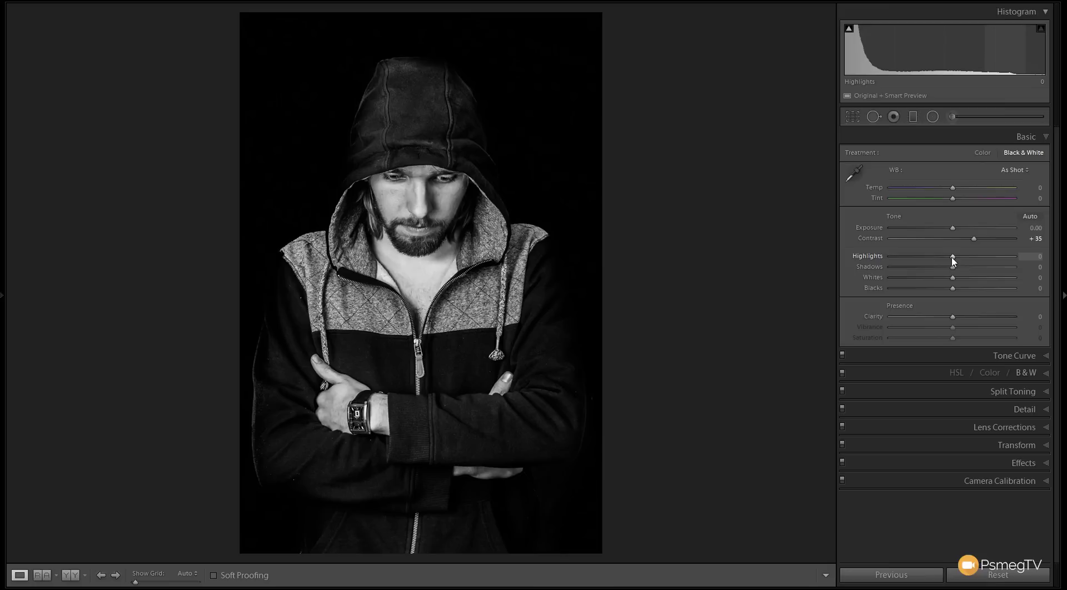
Step: Try Highlights at -57, check the face up close, and set Highlights to +30
{"action": "left_click_drag", "start_coordinate": [949, 256], "coordinate": [917, 260]}
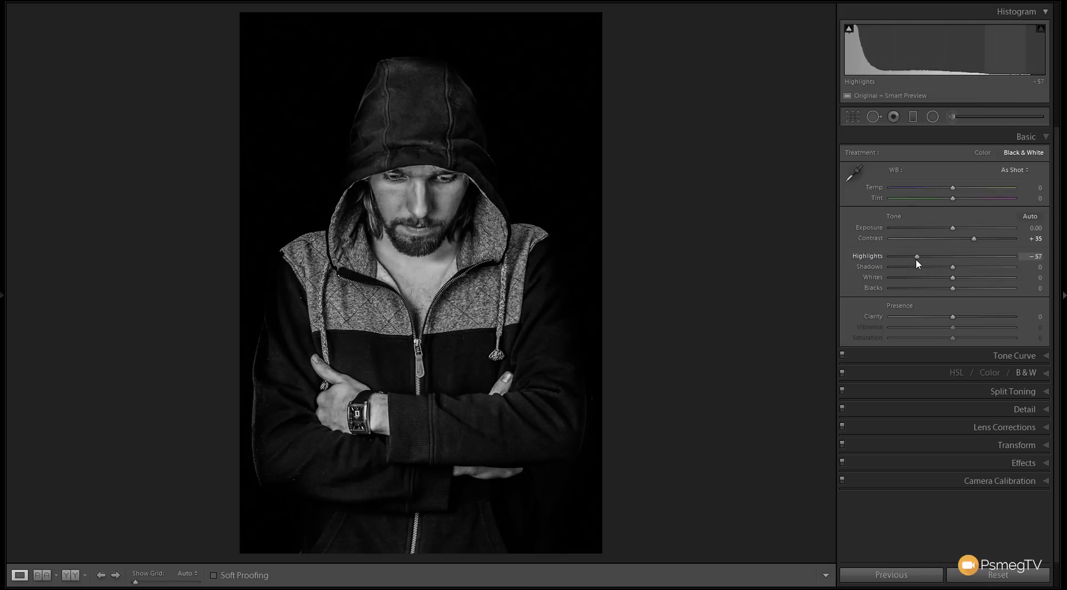
{"action": "left_click", "coordinate": [419, 212]}
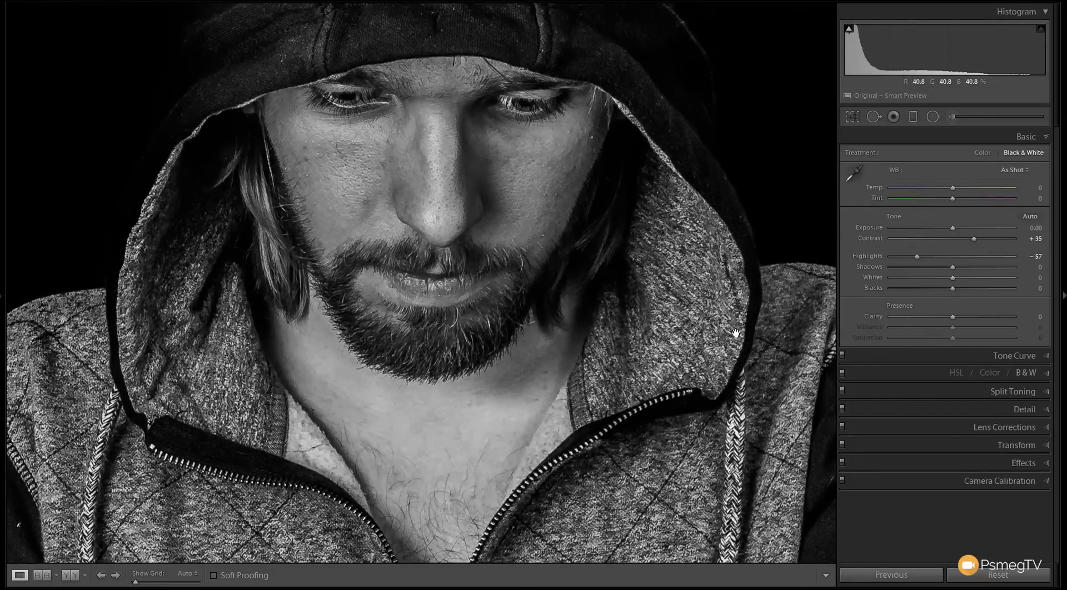
{"action": "left_click_drag", "start_coordinate": [917, 256], "coordinate": [966, 256]}
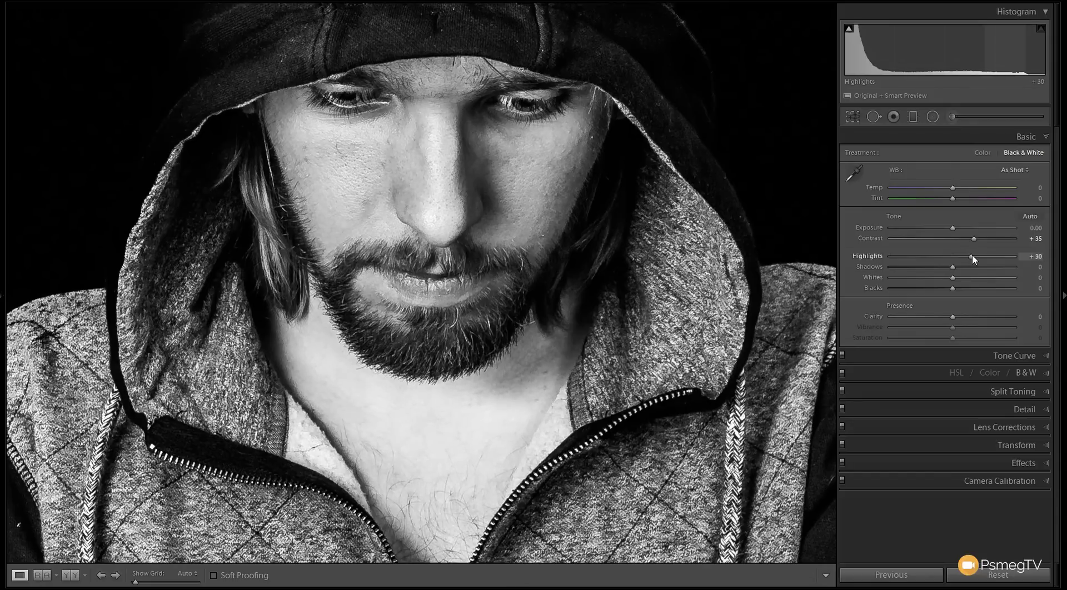
{"action": "left_click", "coordinate": [490, 339]}
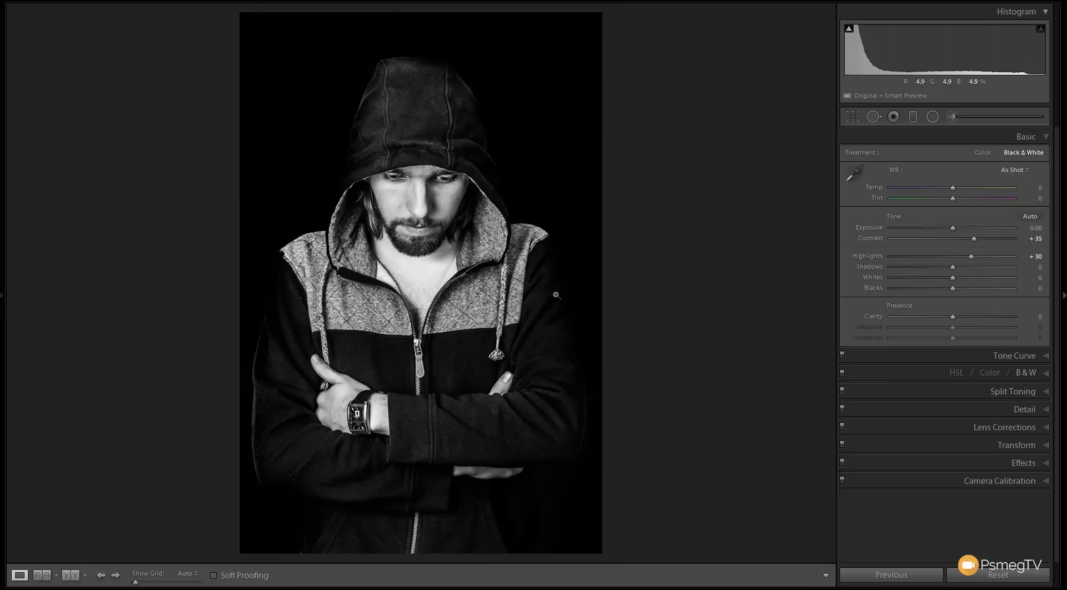
Step: Set Shadows to +30 and Whites to +36, checking white clipping and the zipper and watch detail
{"action": "left_click_drag", "start_coordinate": [954, 267], "coordinate": [972, 266]}
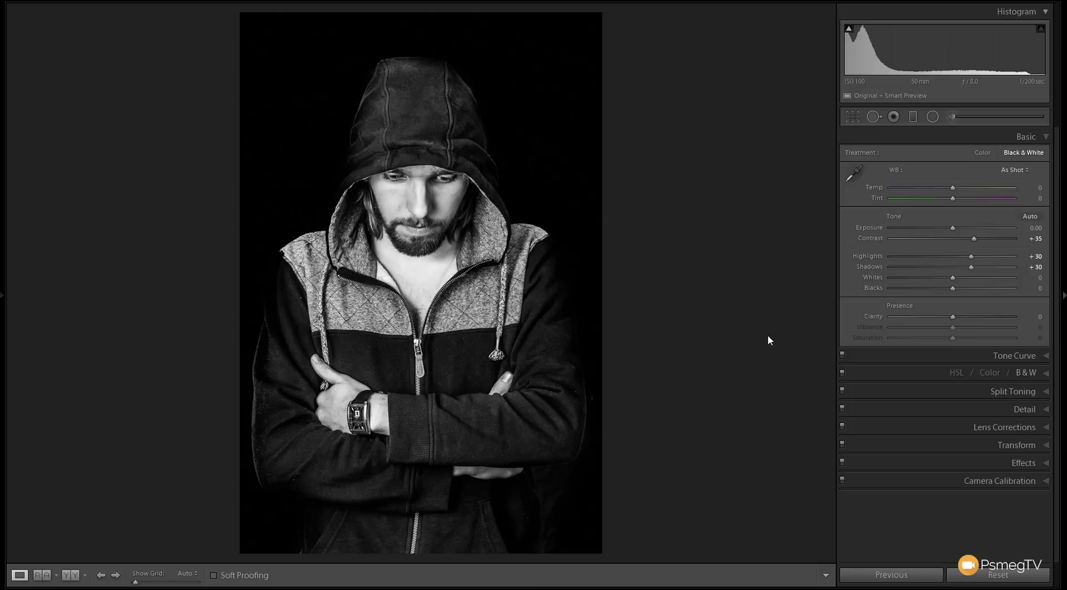
{"action": "left_click_drag", "start_coordinate": [953, 278], "coordinate": [974, 275]}
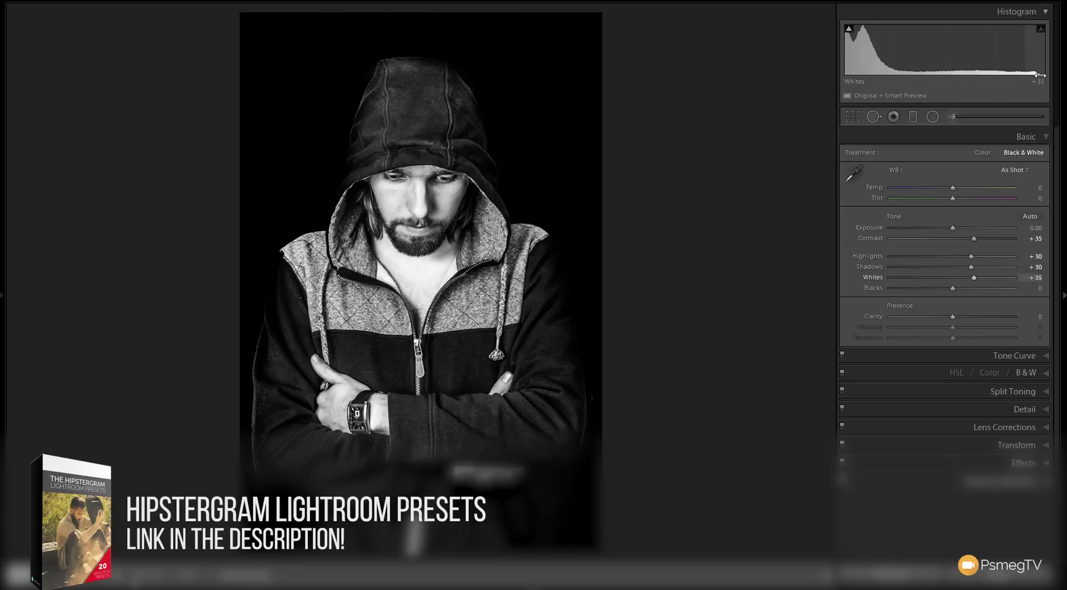
{"action": "left_click", "coordinate": [849, 30]}
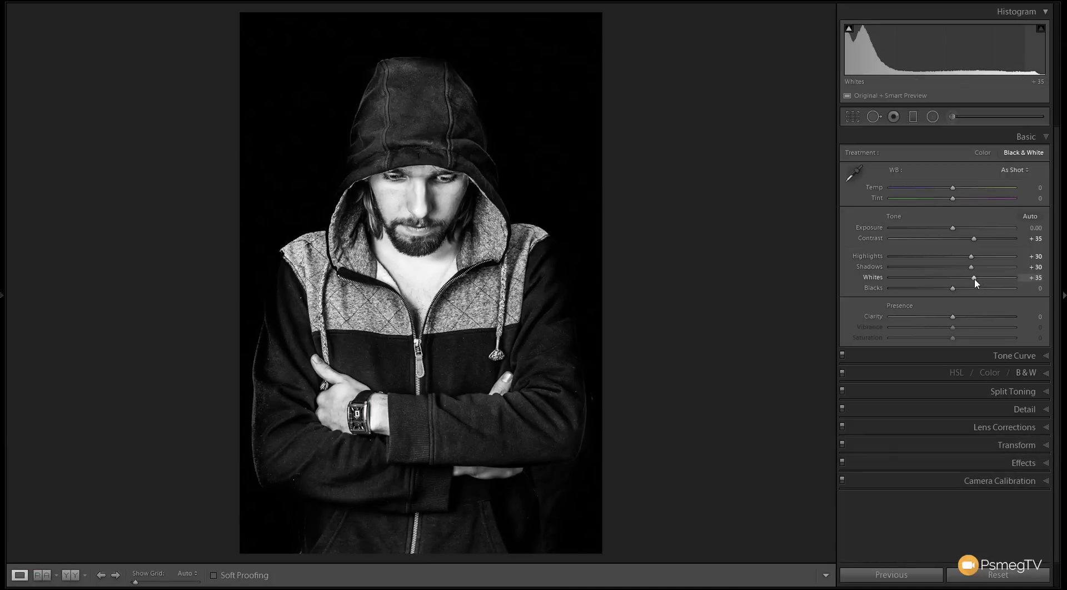
{"action": "mouse_move", "coordinate": [975, 278]}
{"action": "left_mouse_down"}
{"action": "mouse_move", "coordinate": [954, 280]}
{"action": "mouse_move", "coordinate": [975, 278]}
{"action": "left_mouse_up"}
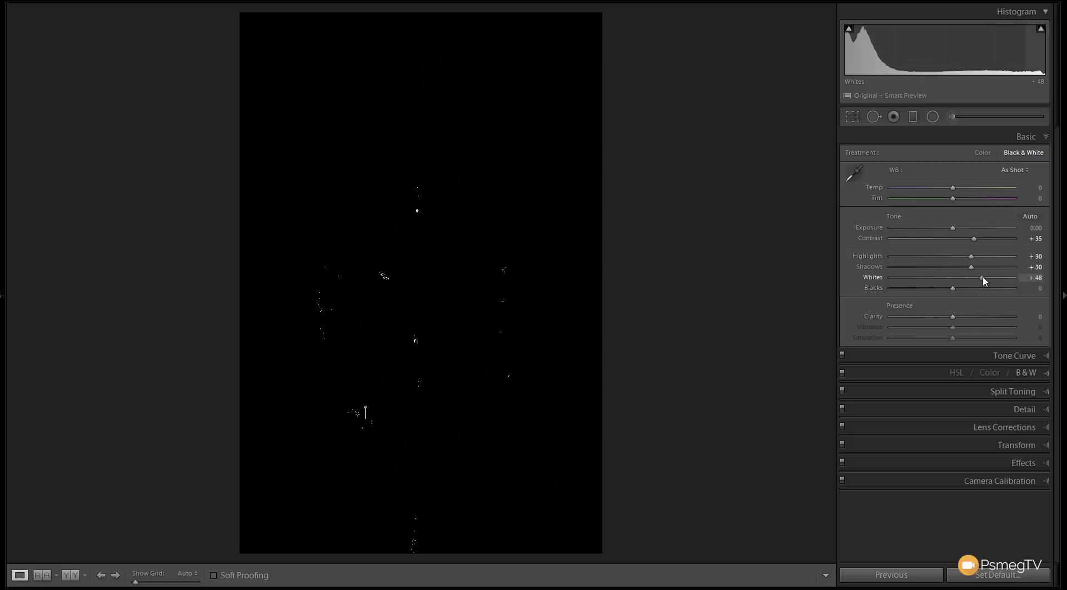
{"action": "mouse_move", "coordinate": [983, 277]}
{"action": "left_mouse_down"}
{"action": "mouse_move", "coordinate": [955, 278]}
{"action": "mouse_move", "coordinate": [976, 275]}
{"action": "left_mouse_up"}
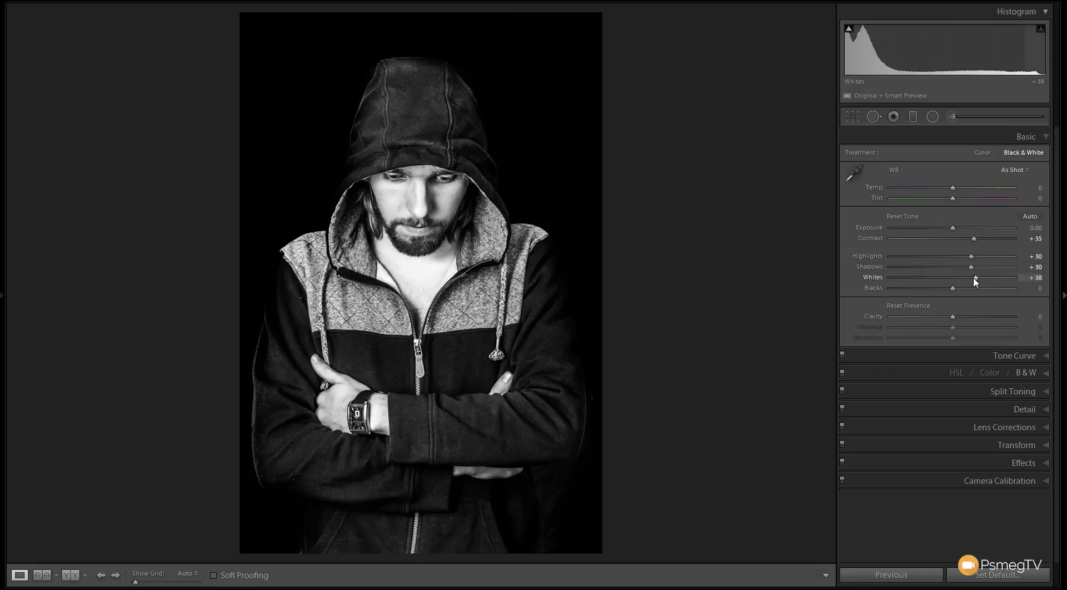
{"action": "left_click_drag", "start_coordinate": [976, 278], "coordinate": [976, 278]}
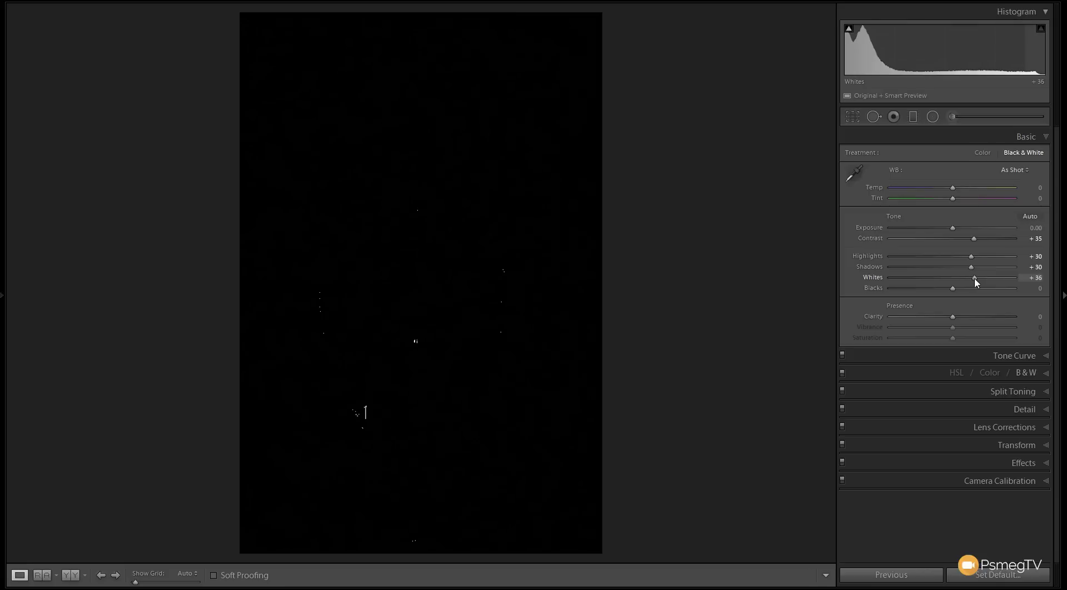
{"action": "left_click_drag", "start_coordinate": [975, 278], "coordinate": [971, 277]}
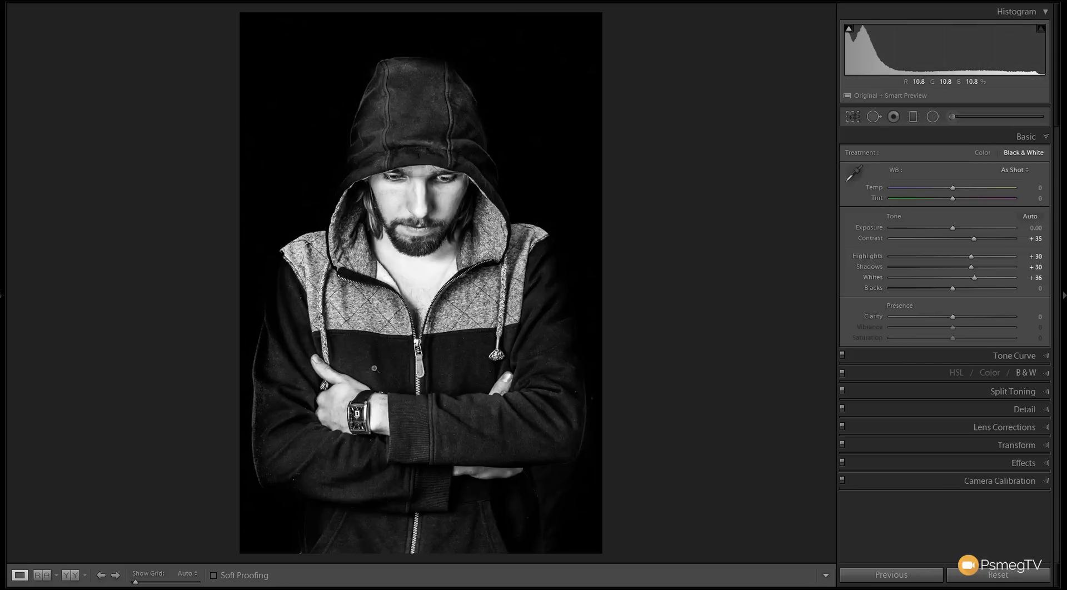
{"action": "left_click", "coordinate": [425, 343]}
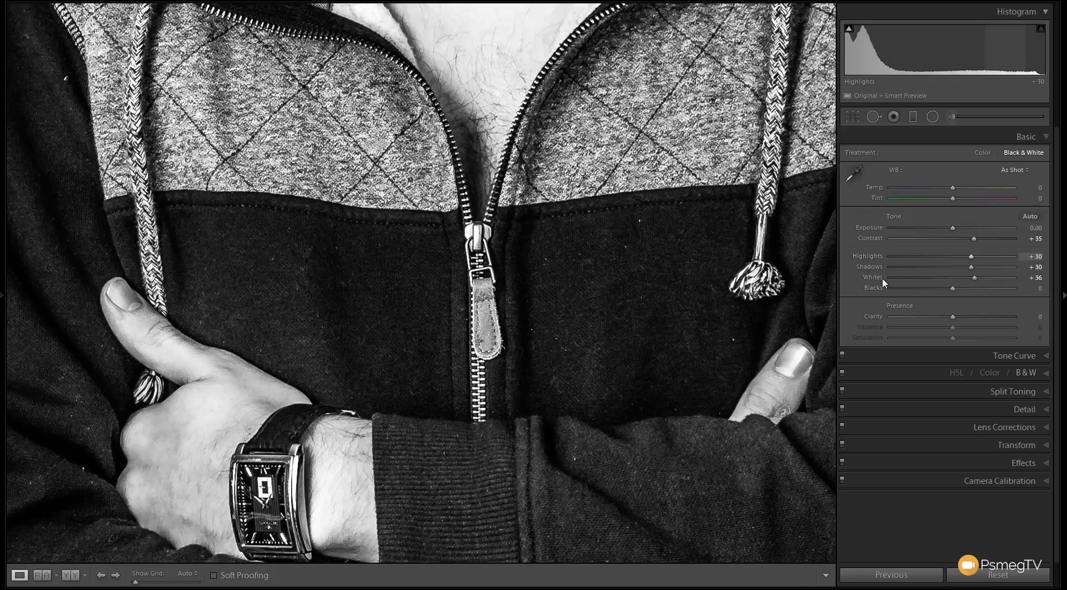
{"action": "left_click", "coordinate": [600, 282]}
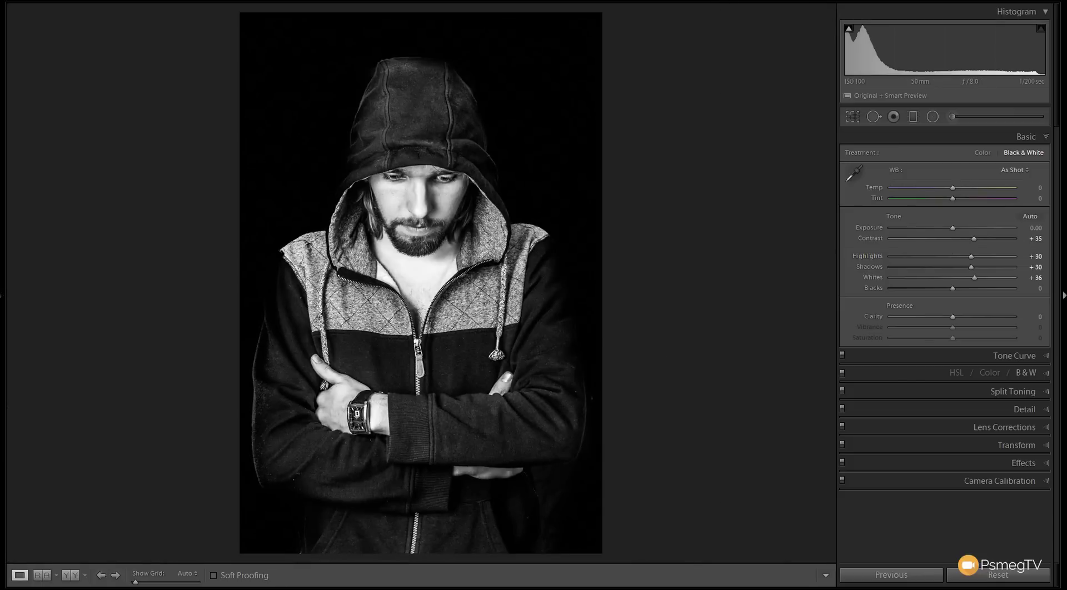
Step: Deepen the Blacks to -21 while checking the shadow clipping
{"action": "left_click_drag", "start_coordinate": [951, 288], "coordinate": [945, 288]}
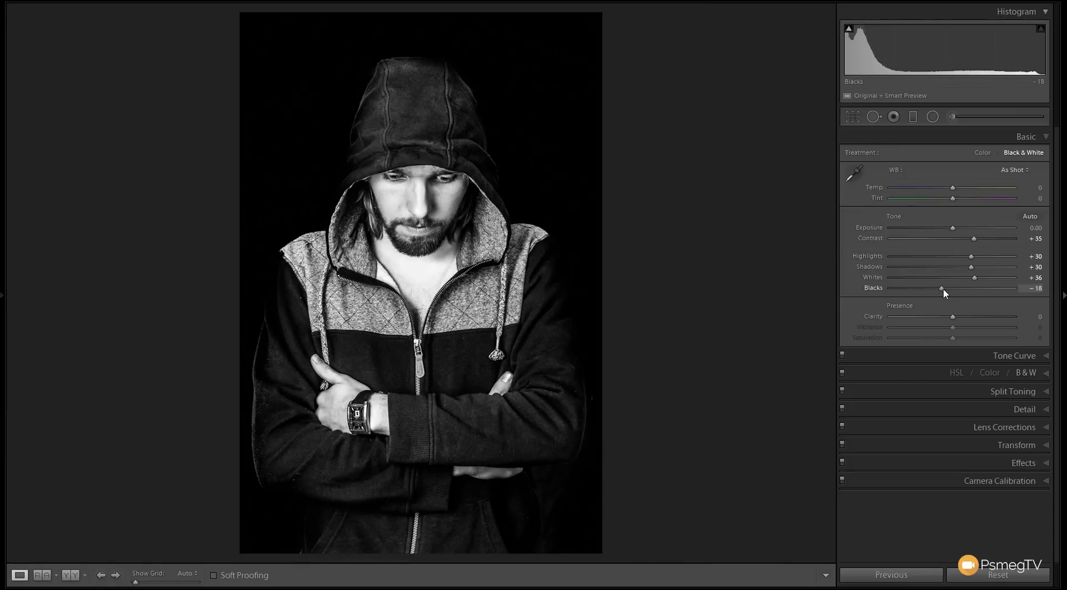
{"action": "left_click_drag", "start_coordinate": [944, 293], "coordinate": [942, 293]}
{"action": "left_click", "coordinate": [942, 294], "text": "alt"}
{"action": "mouse_move", "coordinate": [942, 290]}
{"action": "left_mouse_down"}
{"action": "mouse_move", "coordinate": [974, 288]}
{"action": "mouse_move", "coordinate": [941, 288]}
{"action": "left_mouse_up"}
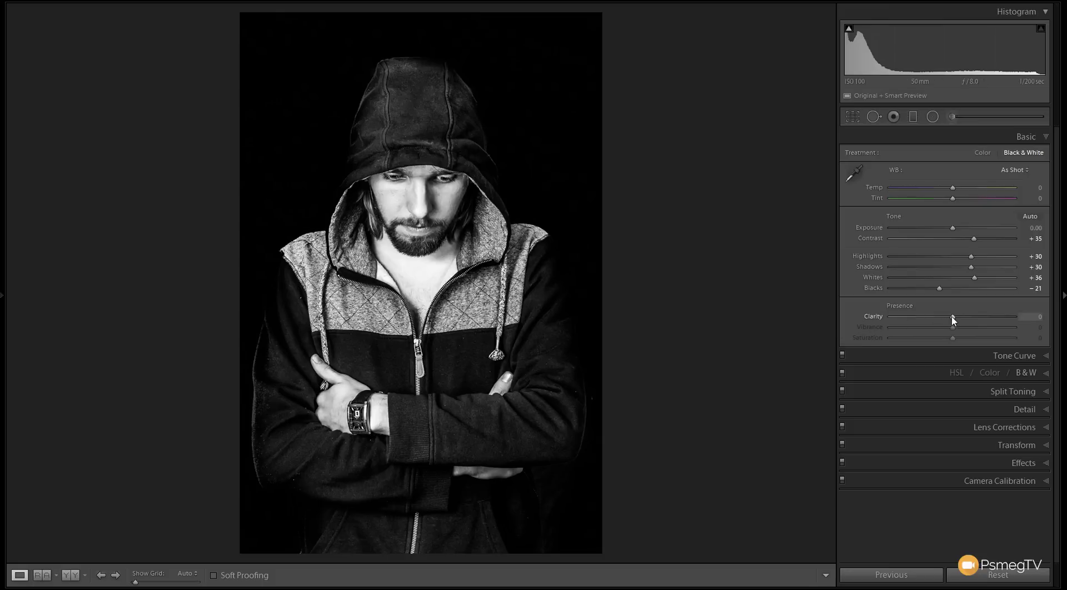
Step: Set Clarity to +30 and check the fabric and skin detail around the chest
{"action": "left_click_drag", "start_coordinate": [952, 317], "coordinate": [970, 316]}
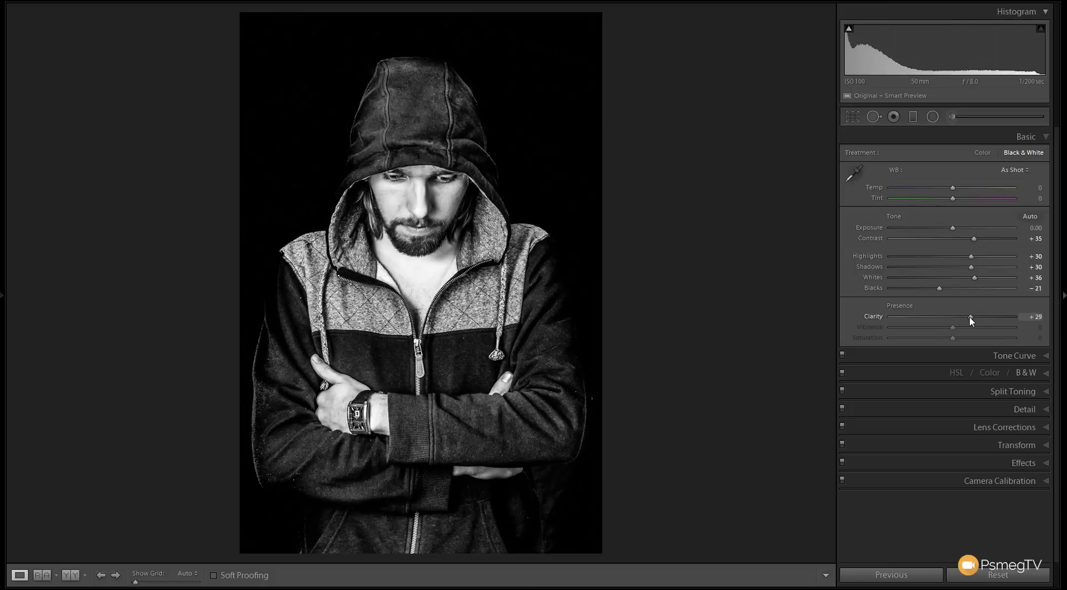
{"action": "left_click", "coordinate": [395, 280]}
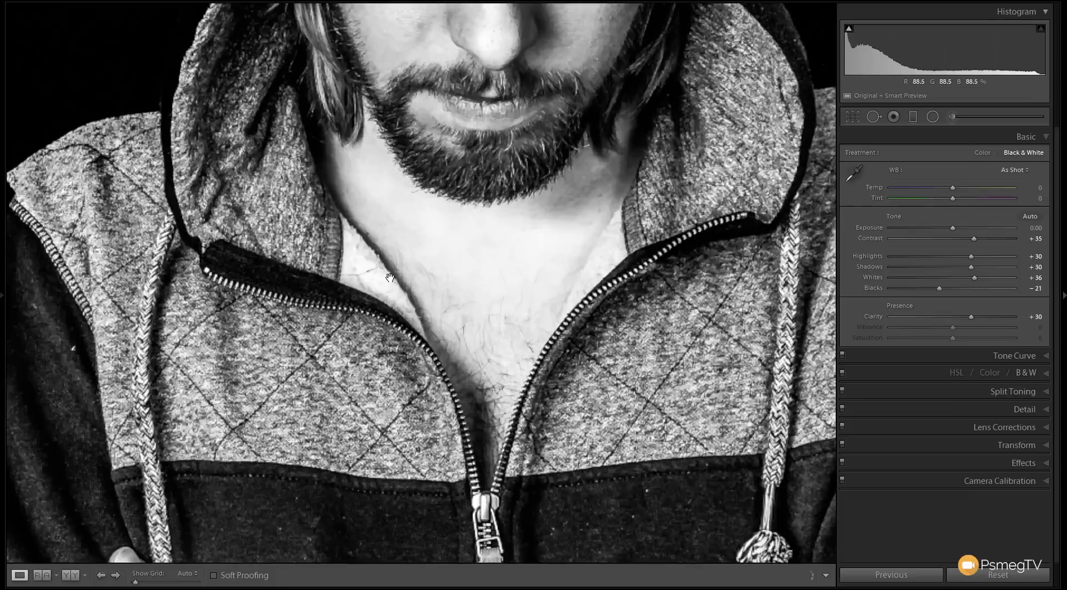
{"action": "left_click", "coordinate": [340, 312]}
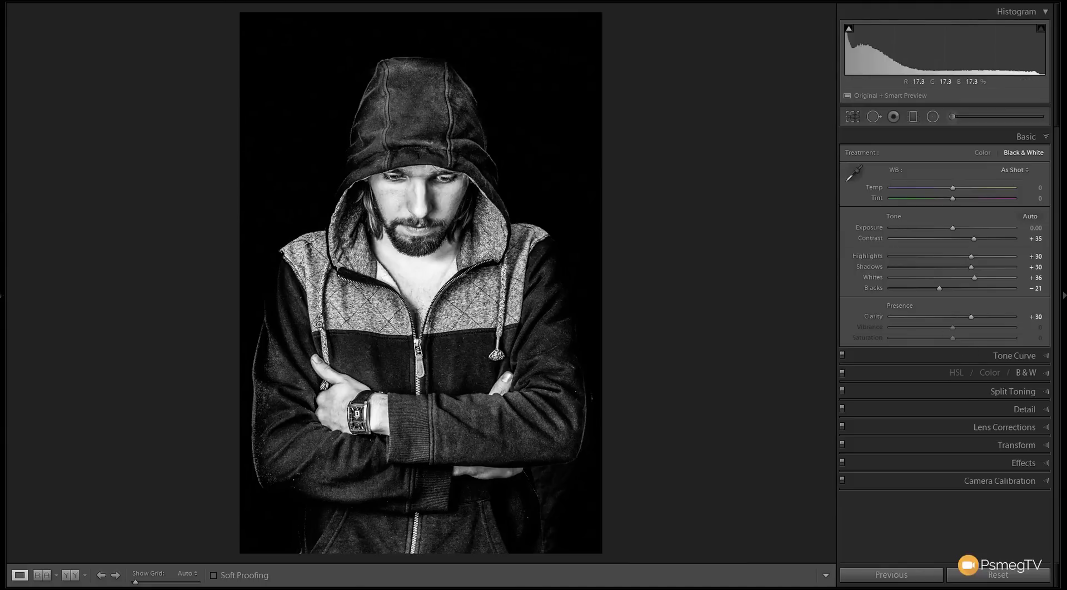
Step: Heal the light specks on the dark sleeve below the shoulder with Spot Removal at size 54
{"action": "left_click", "coordinate": [303, 305]}
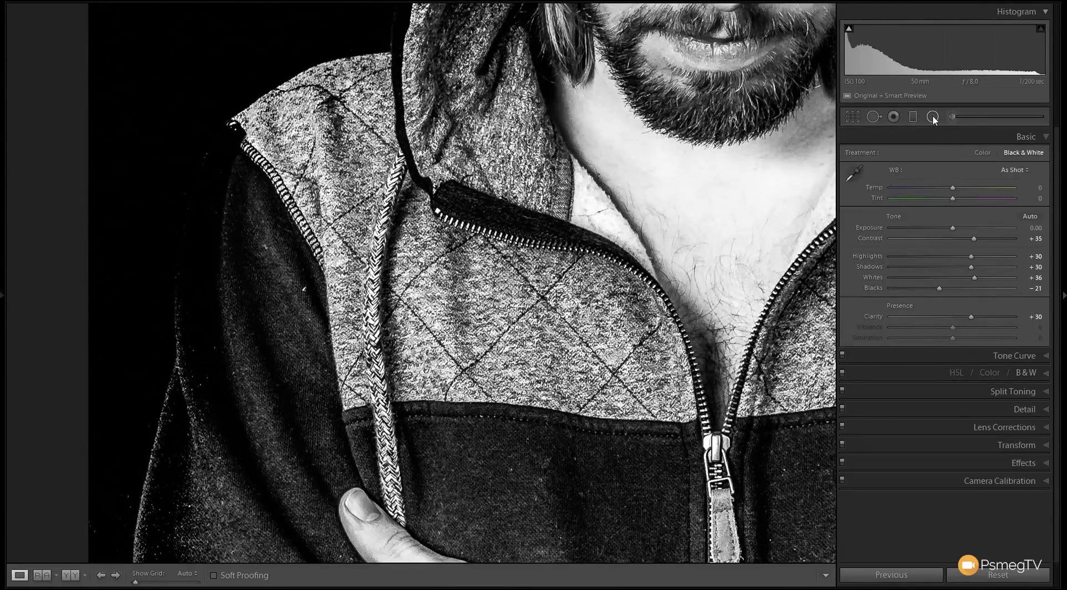
{"action": "left_click", "coordinate": [874, 117]}
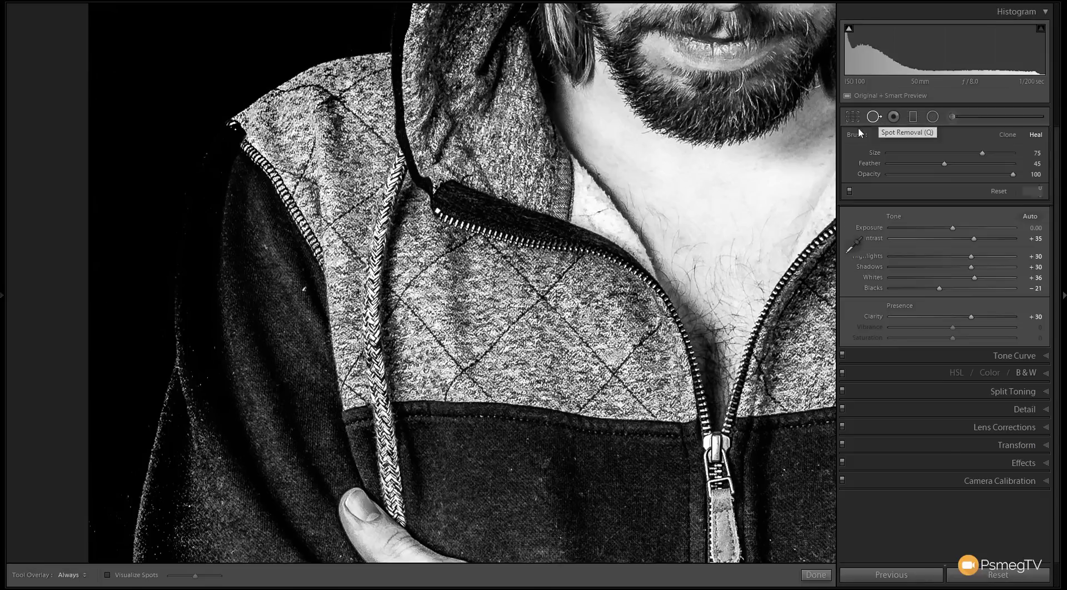
{"action": "scroll", "coordinate": [303, 290], "scroll_direction": "down", "scroll_amount": 4}
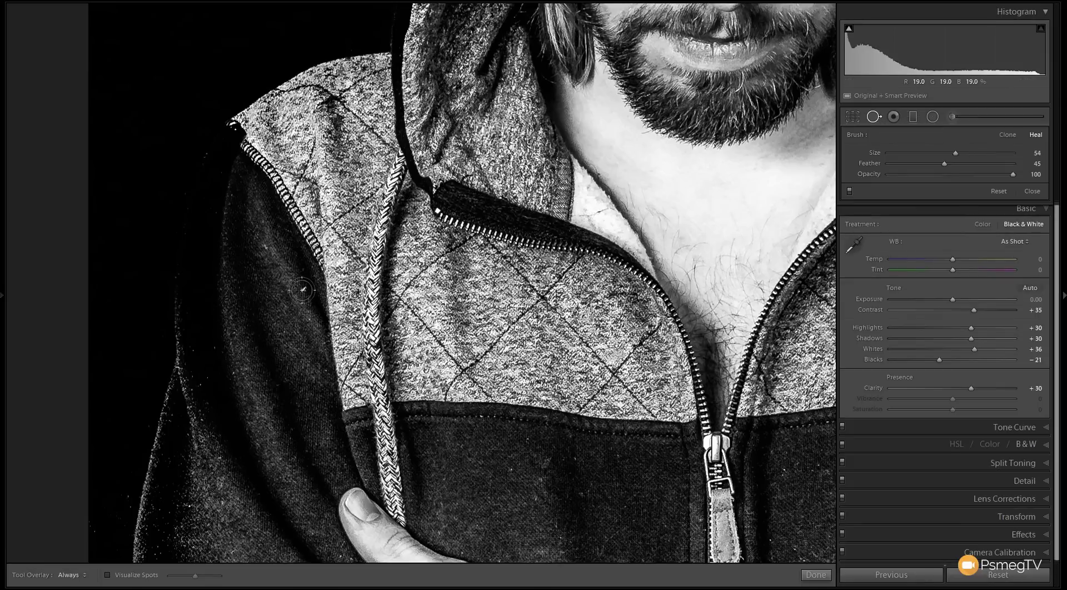
{"action": "left_click", "coordinate": [303, 289]}
{"action": "left_click", "coordinate": [267, 247]}
Step: Heal the specks on the hoodie's dark chest panel on both sides of the zipper, using size 45 for the last one, and finish spot removal
{"action": "left_click", "coordinate": [510, 467]}
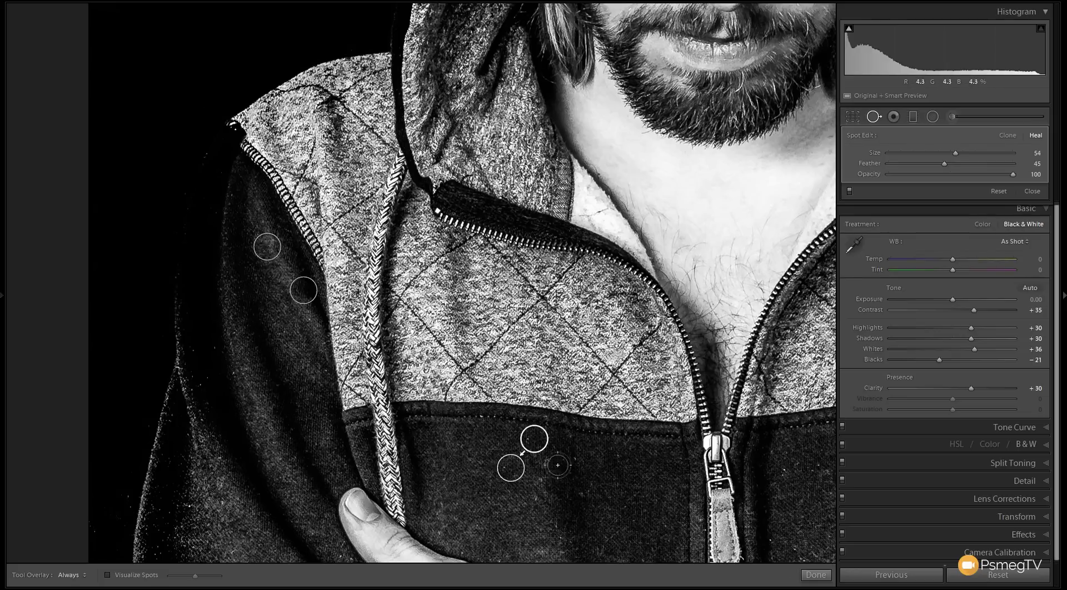
{"action": "left_click_drag", "start_coordinate": [531, 441], "coordinate": [488, 453]}
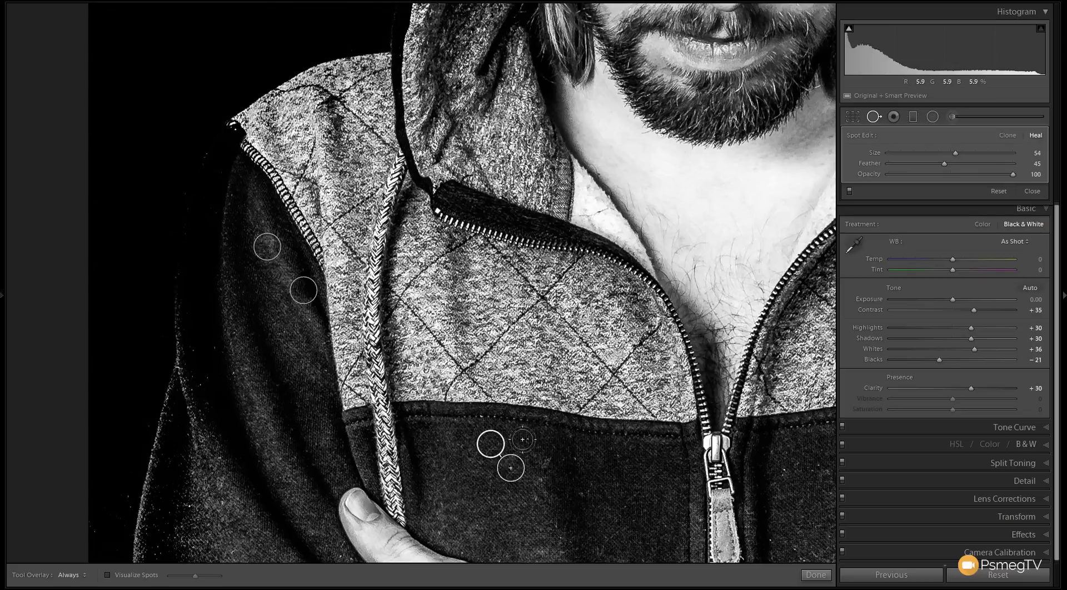
{"action": "left_click", "coordinate": [577, 458]}
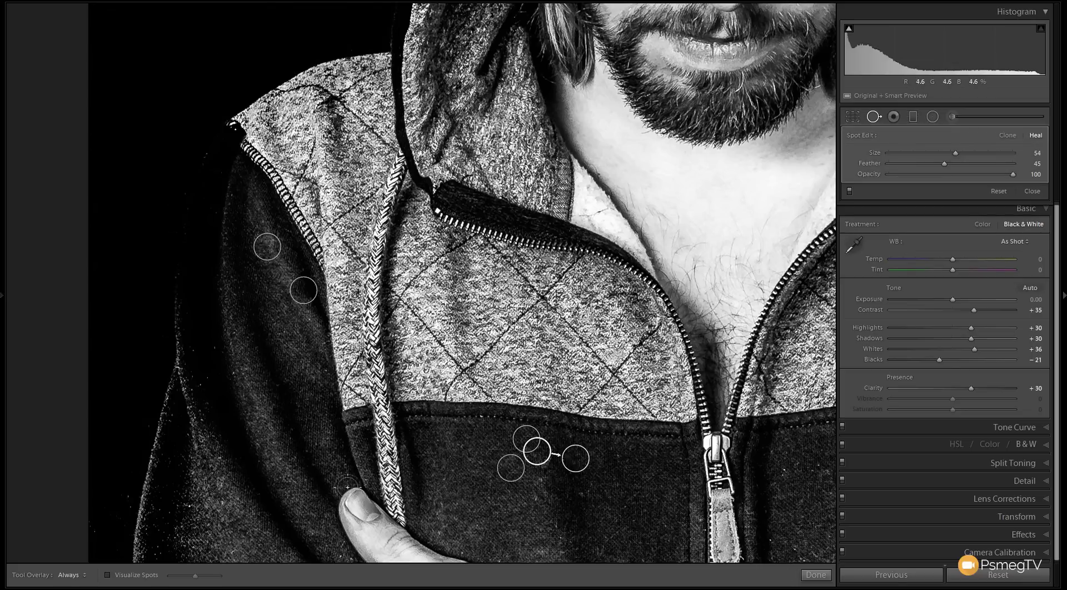
{"action": "left_click_drag", "start_coordinate": [479, 485], "coordinate": [447, 311]}
{"action": "key", "text": "ctrl+z"}
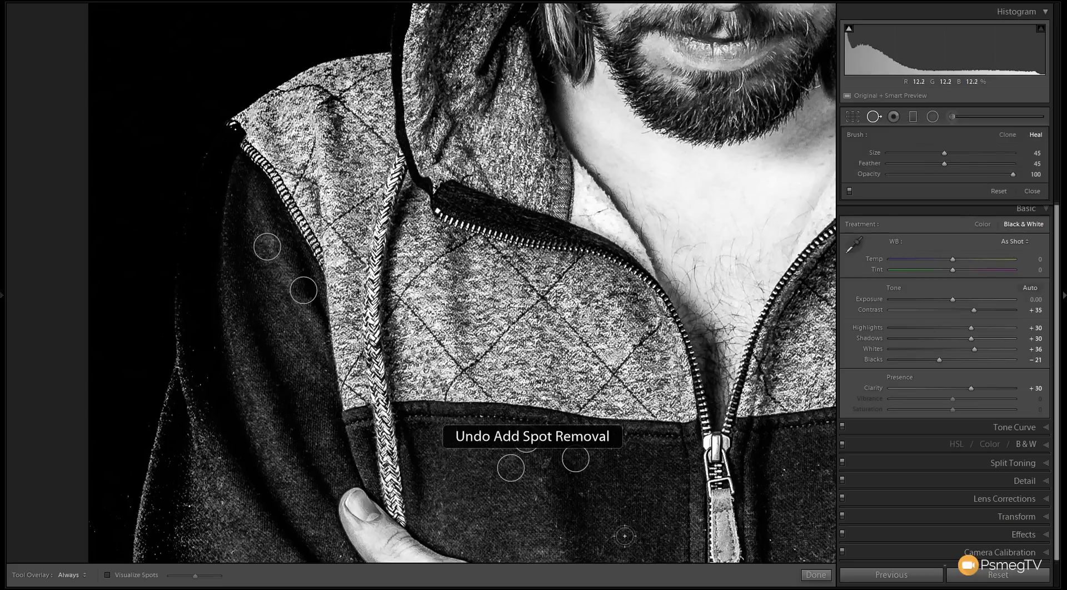
{"action": "left_click", "coordinate": [780, 472]}
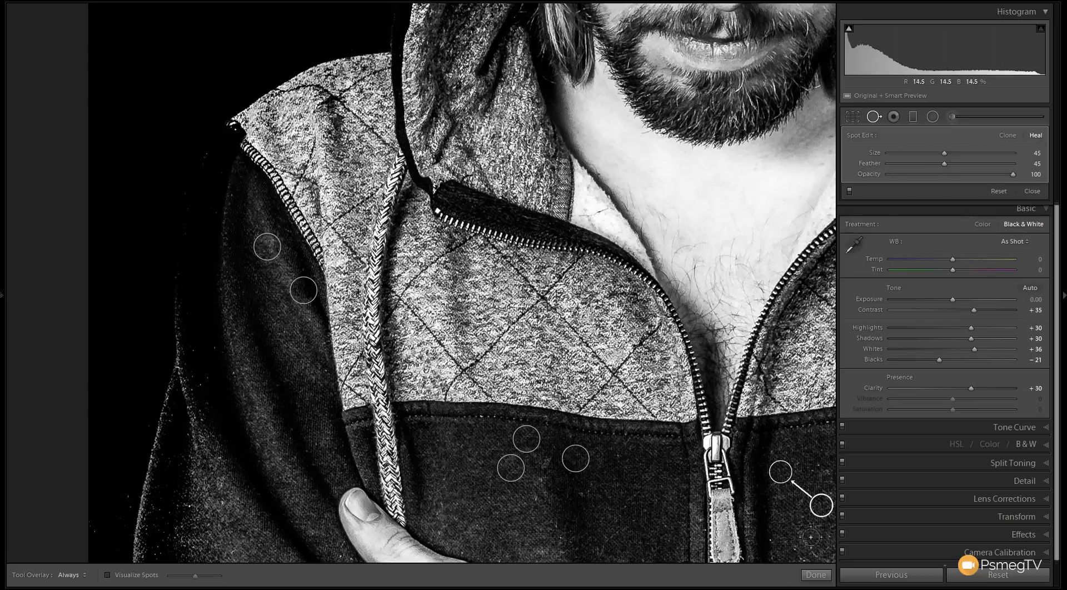
{"action": "left_click", "coordinate": [815, 575]}
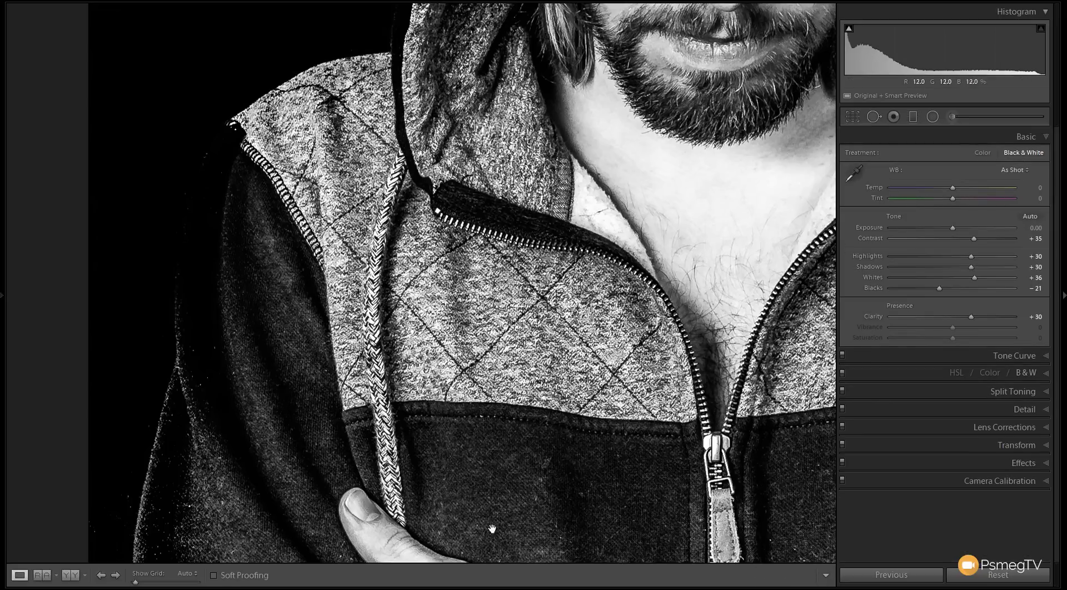
{"action": "left_click", "coordinate": [552, 323]}
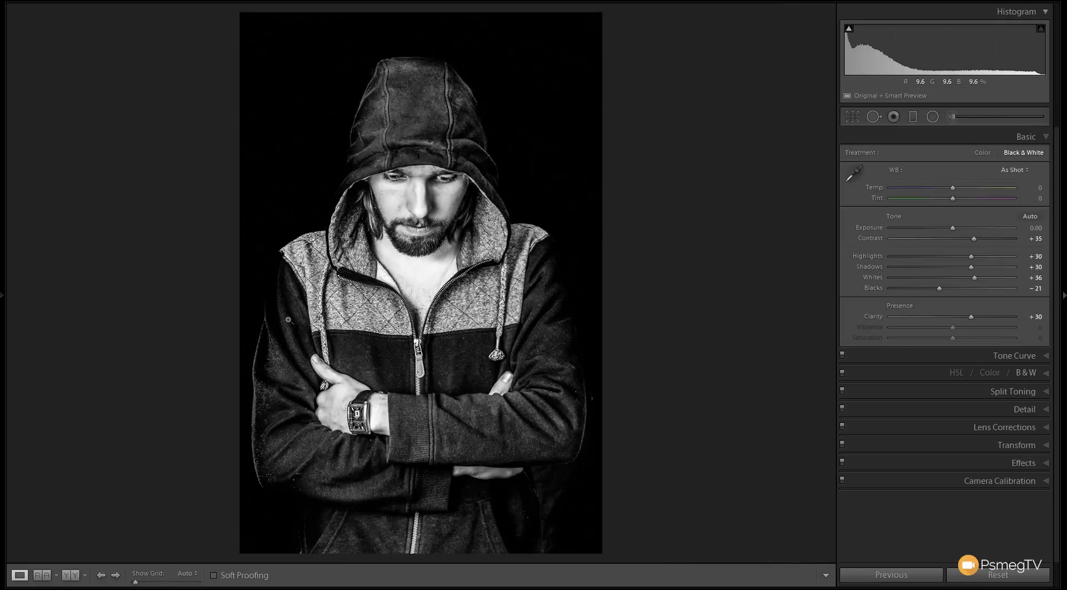
Step: Heal the specks on the outer sleeve near the elbow and on the dark chest panel beside the zipper with Spot Removal at size 45
{"action": "left_click", "coordinate": [560, 408]}
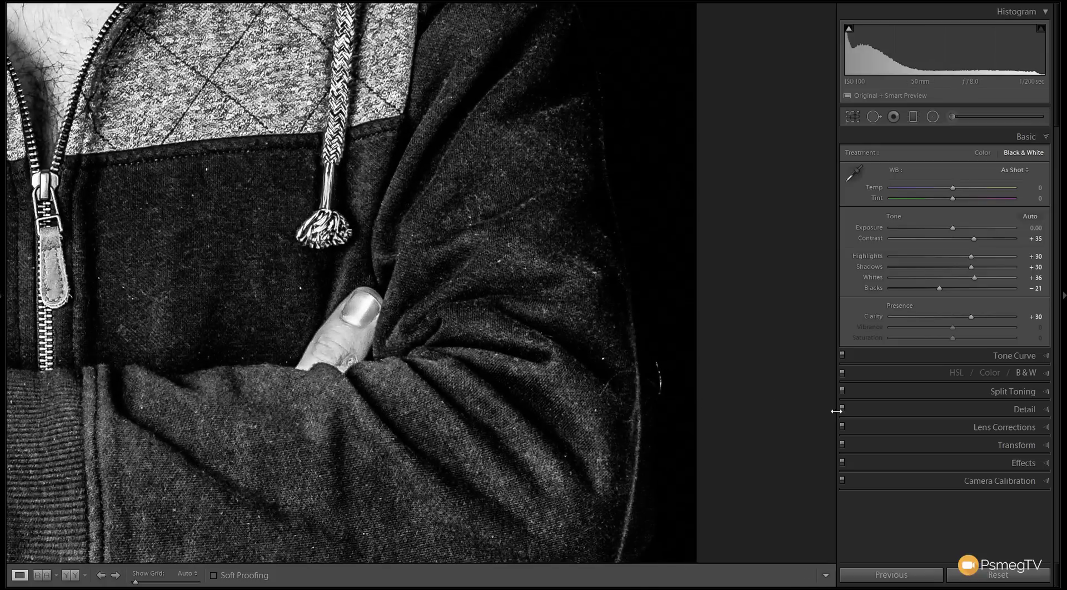
{"action": "left_click", "coordinate": [873, 119]}
{"action": "left_click", "coordinate": [600, 358]}
{"action": "left_click", "coordinate": [198, 196]}
{"action": "left_click", "coordinate": [206, 171]}
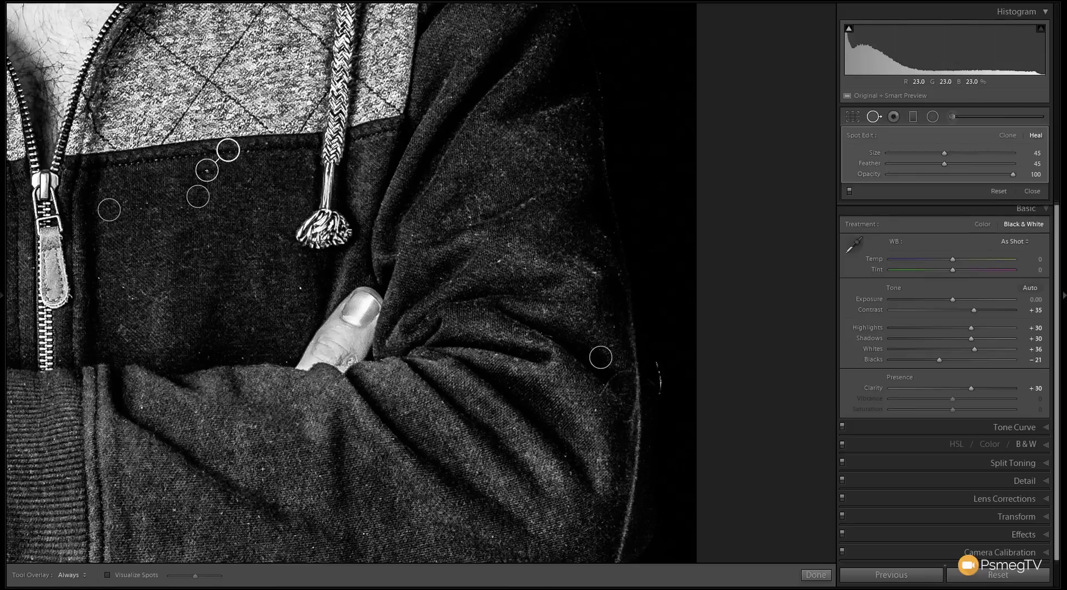
Step: Heal the light specks on the dark fabric below the tucked hand and along the lower edge of the opposite sleeve
{"action": "left_click_drag", "start_coordinate": [257, 474], "coordinate": [417, 122]}
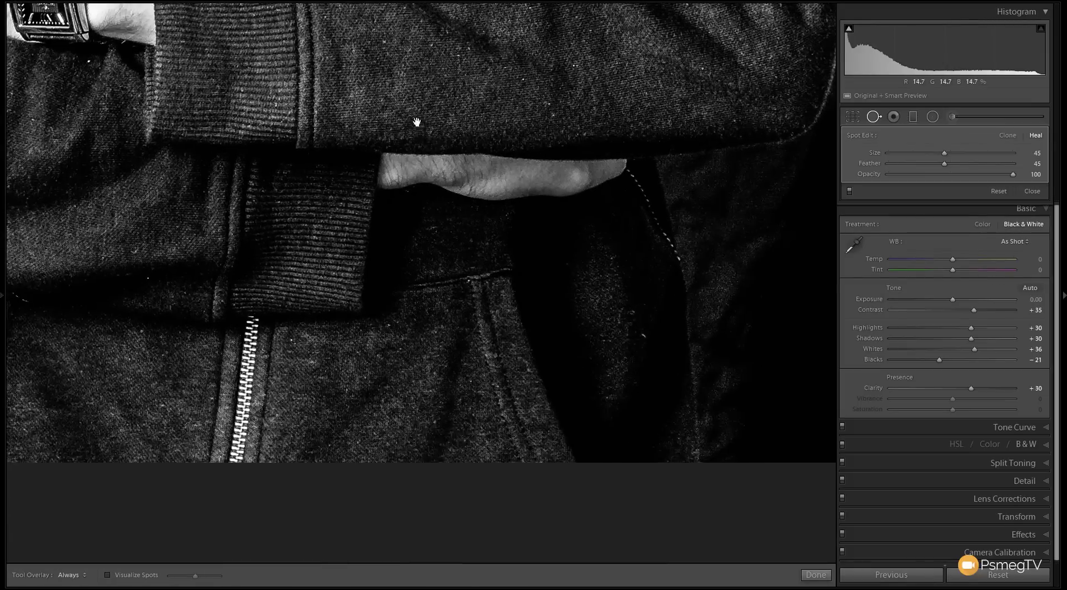
{"action": "left_click", "coordinate": [647, 334]}
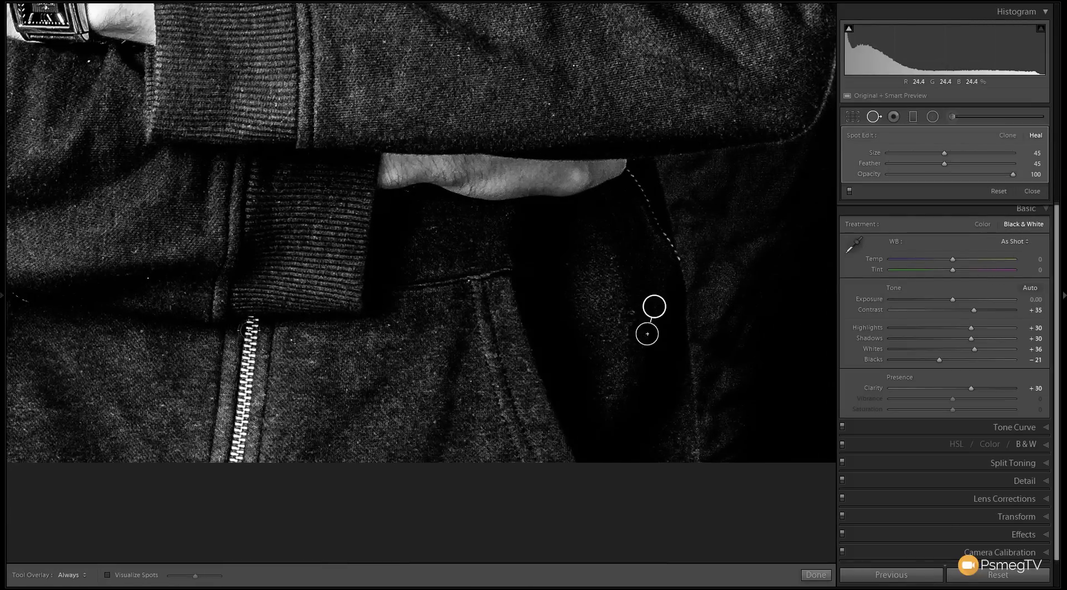
{"action": "left_click", "coordinate": [148, 281]}
Step: Heal the cluster of specks on the underside of the forearm sleeve, near the elbow on the watch side
{"action": "scroll", "coordinate": [166, 300], "scroll_direction": "left", "scroll_amount": 10}
{"action": "scroll", "coordinate": [223, 302], "scroll_direction": "up", "scroll_amount": 3}
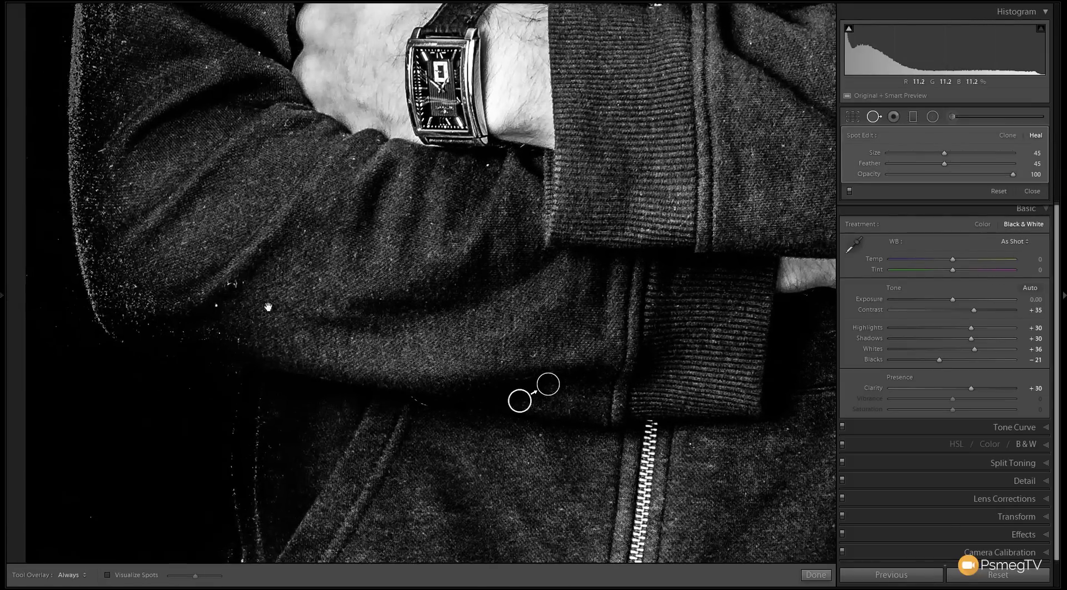
{"action": "left_click", "coordinate": [234, 283]}
{"action": "left_click", "coordinate": [214, 303]}
{"action": "left_click_drag", "start_coordinate": [233, 283], "coordinate": [255, 262]}
Step: Heal the speck in the sleeve fold beside the watch hand, finish spot removal and return to the whole portrait
{"action": "scroll", "coordinate": [250, 344], "scroll_direction": "up", "scroll_amount": 10}
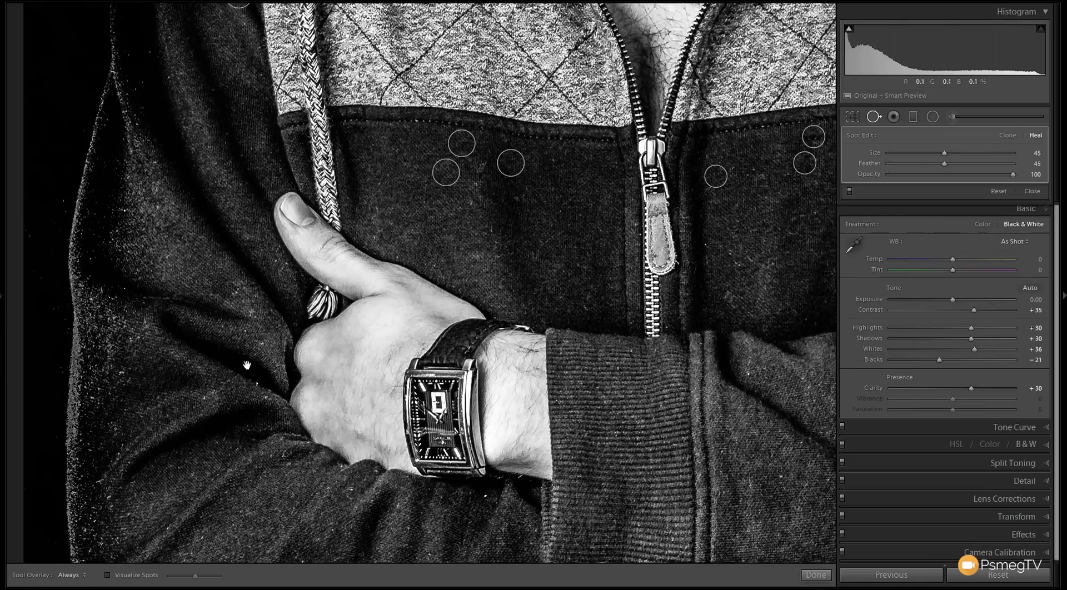
{"action": "left_click", "coordinate": [255, 382]}
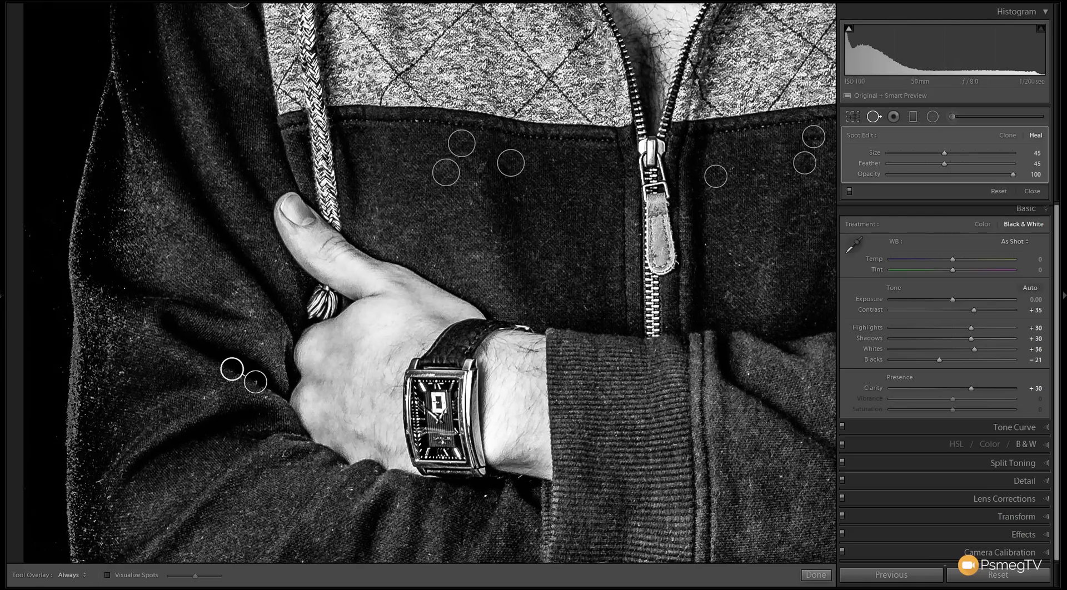
{"action": "left_click", "coordinate": [816, 575]}
{"action": "left_click", "coordinate": [611, 454]}
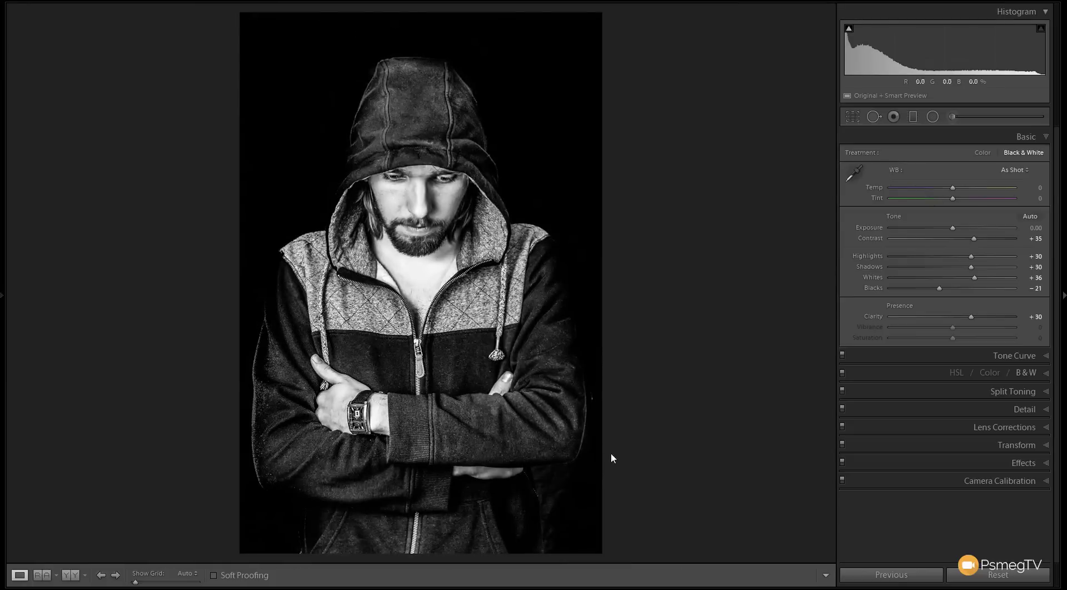
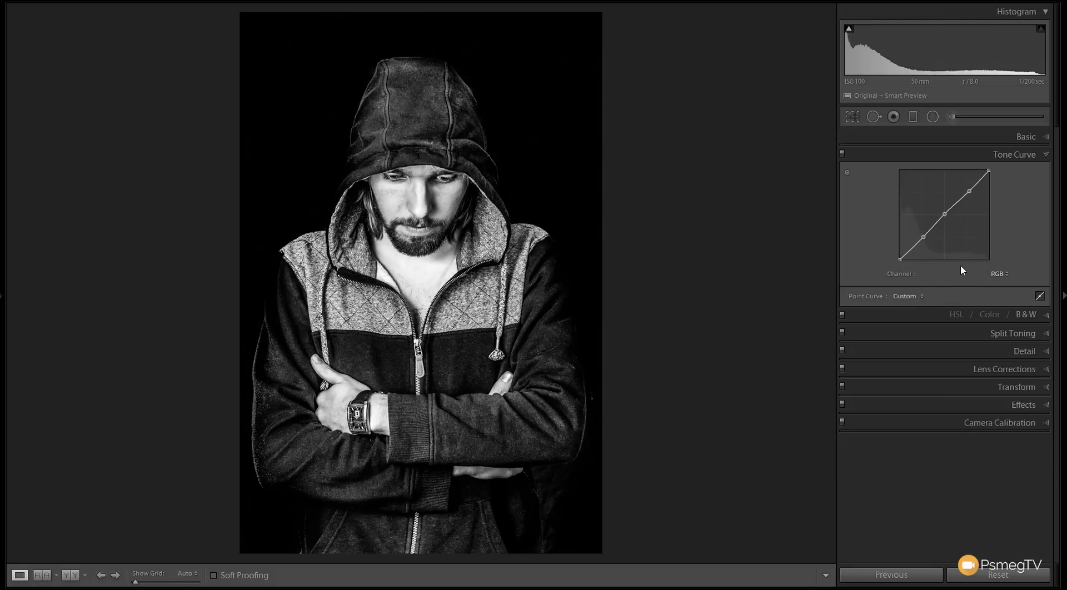
Step: Lower the shadow point of the RGB tone curve to about 26.7 / 21.2 % and compare the image with and without the curve
{"action": "left_click", "coordinate": [923, 238]}
{"action": "left_click_drag", "start_coordinate": [924, 237], "coordinate": [923, 242]}
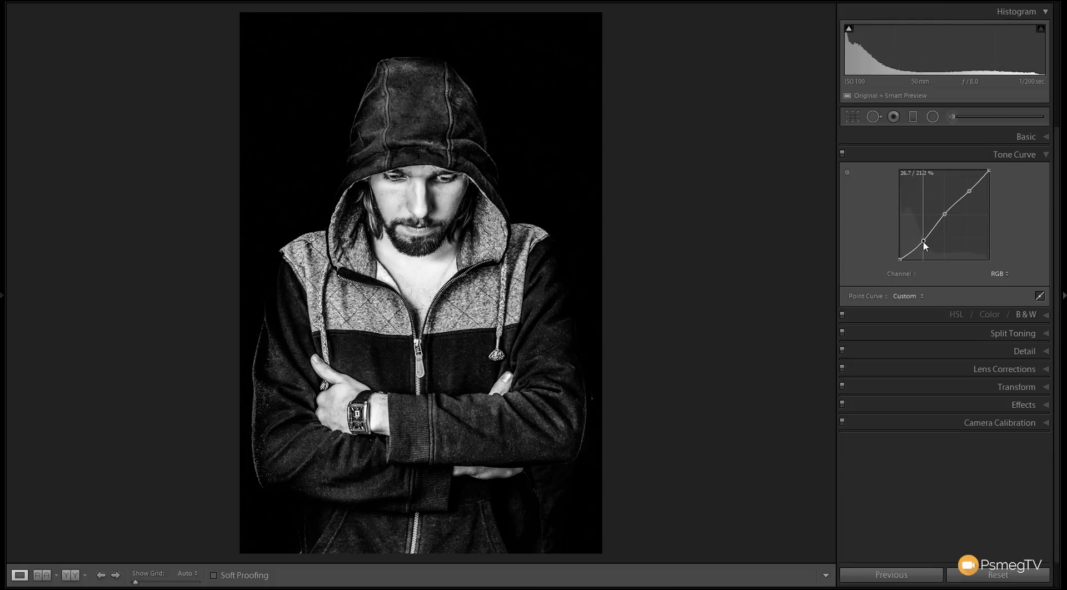
{"action": "left_click", "coordinate": [843, 155]}
{"action": "left_click", "coordinate": [842, 155]}
Step: Raise the tone curve's highlight point slightly, pull its white end point down a little, and compare with and without the curve
{"action": "left_click", "coordinate": [968, 192]}
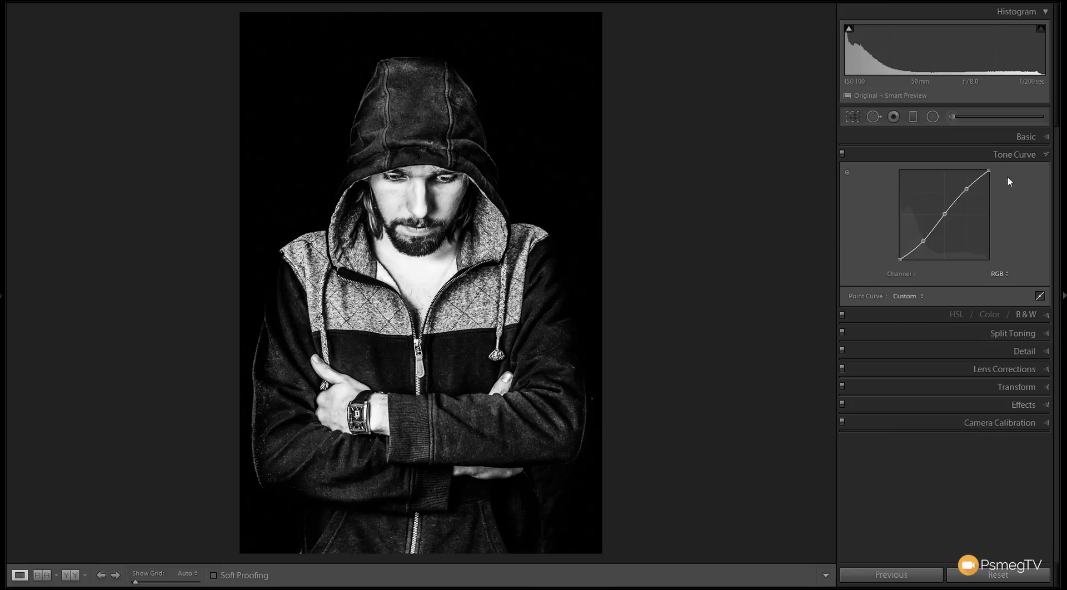
{"action": "left_click_drag", "start_coordinate": [989, 170], "coordinate": [993, 177]}
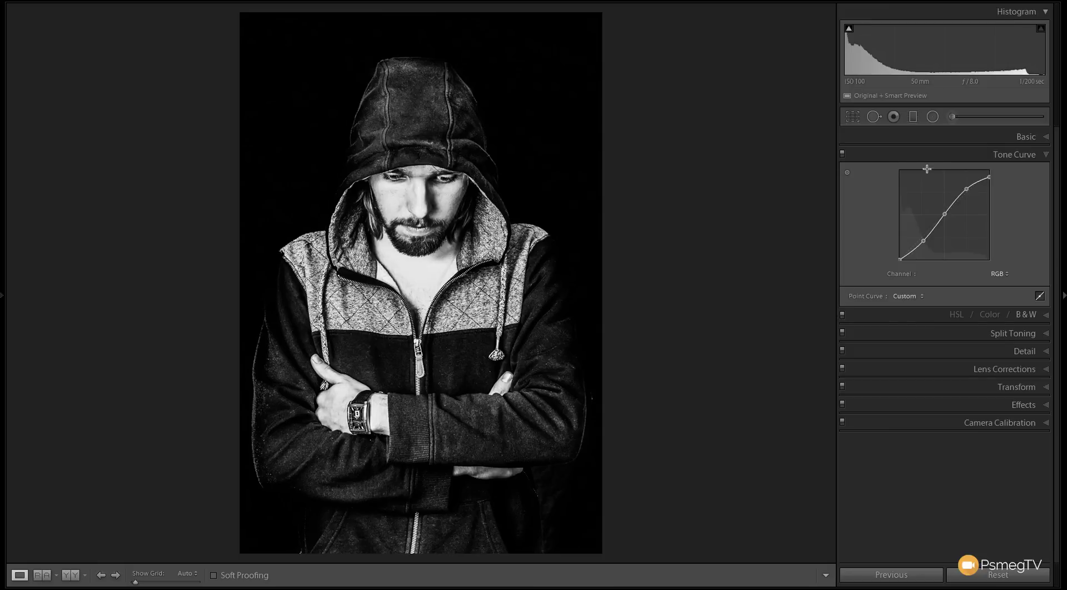
{"action": "left_click", "coordinate": [843, 155]}
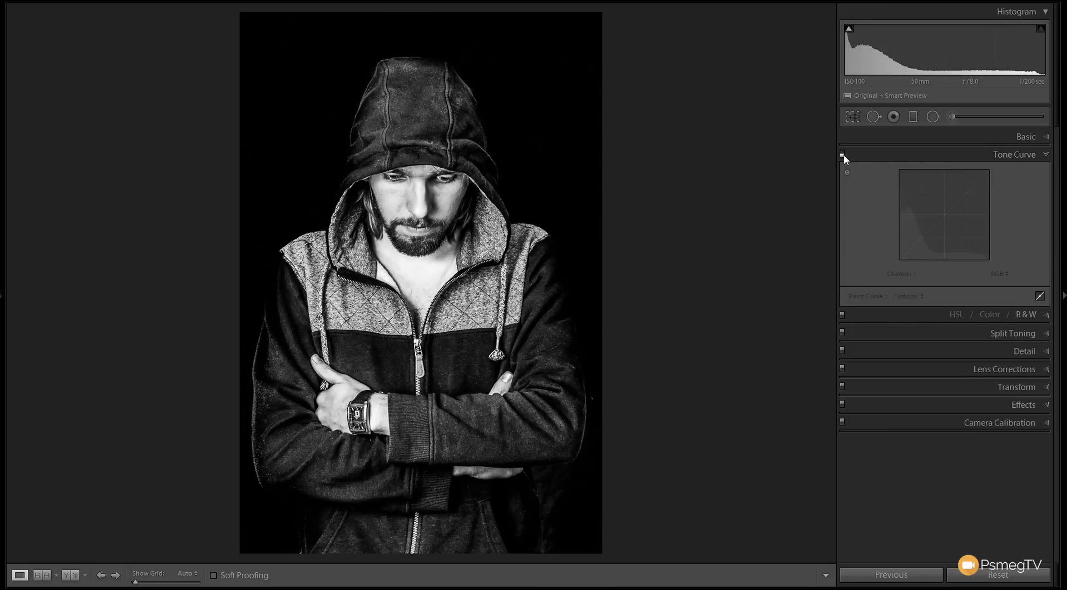
{"action": "left_click", "coordinate": [843, 152]}
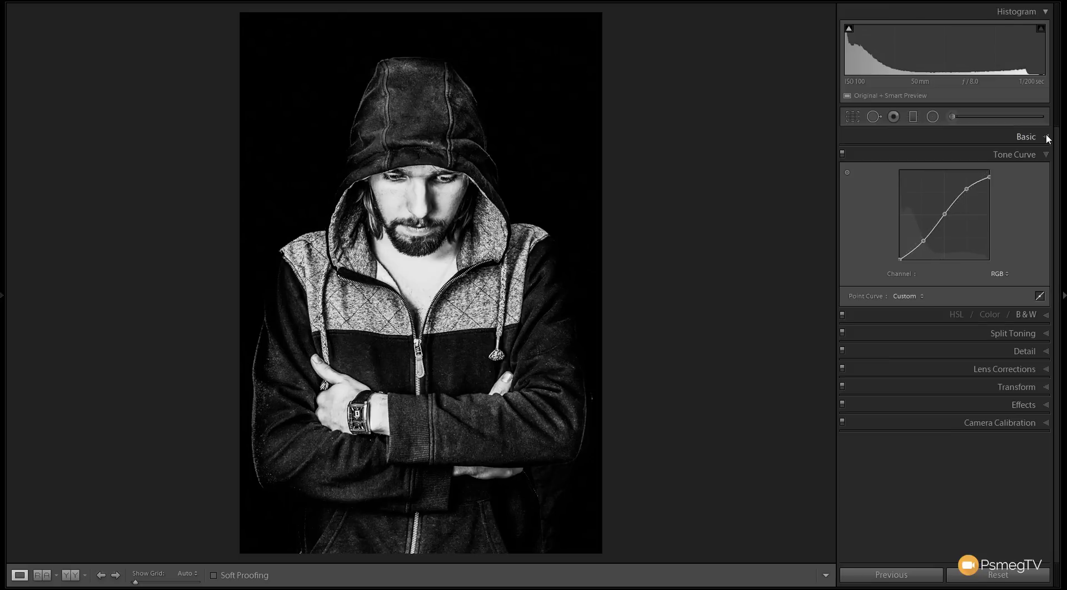
Step: Bring up the Black & White Mix and compare the edited portrait with the original color version
{"action": "left_click", "coordinate": [1045, 155]}
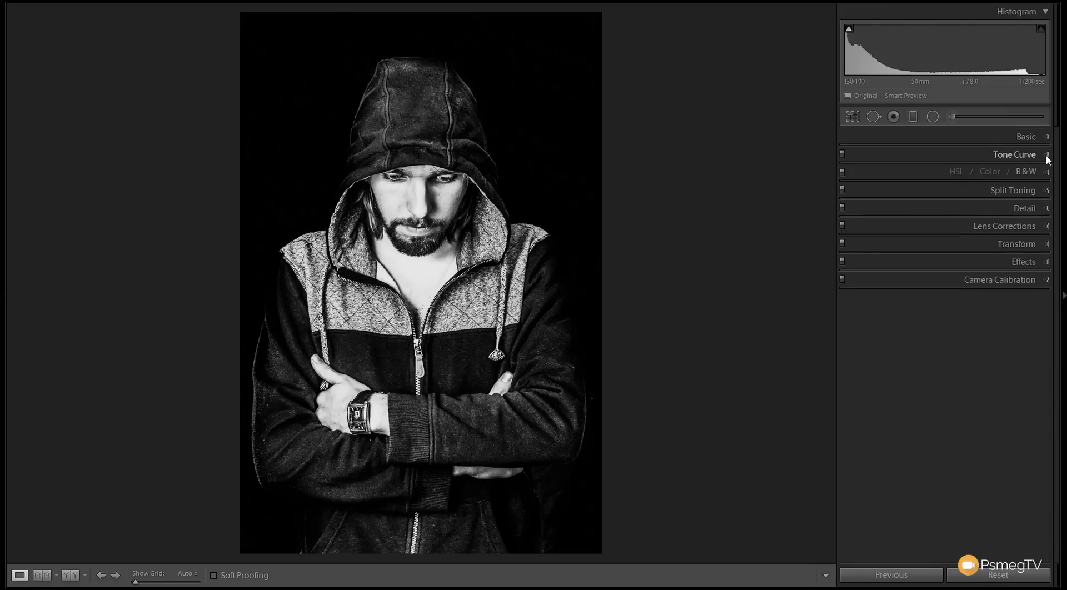
{"action": "left_click", "coordinate": [1047, 173]}
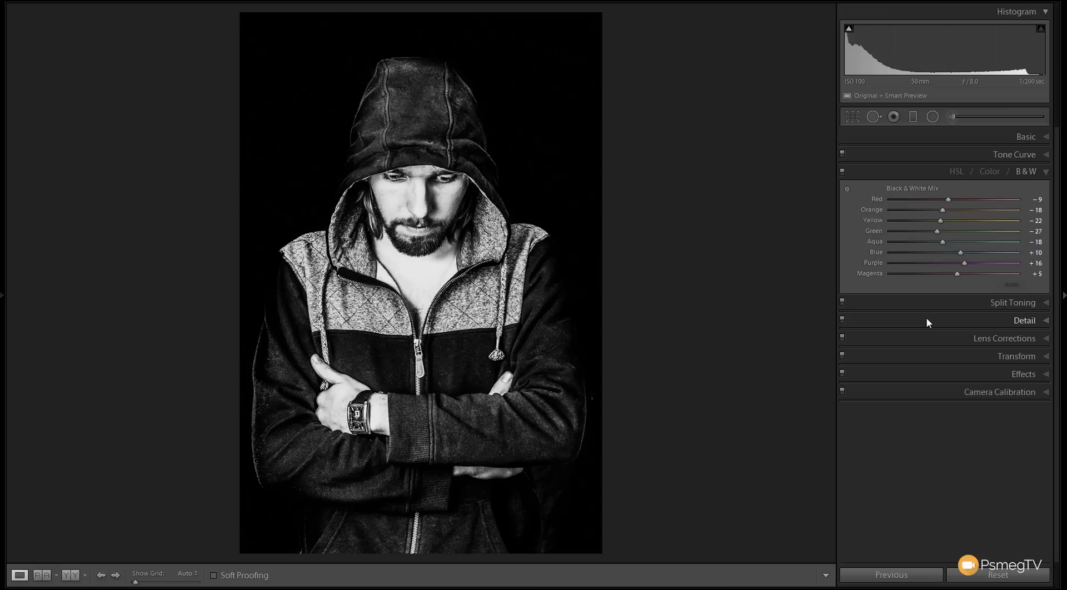
{"action": "key", "text": "backslash"}
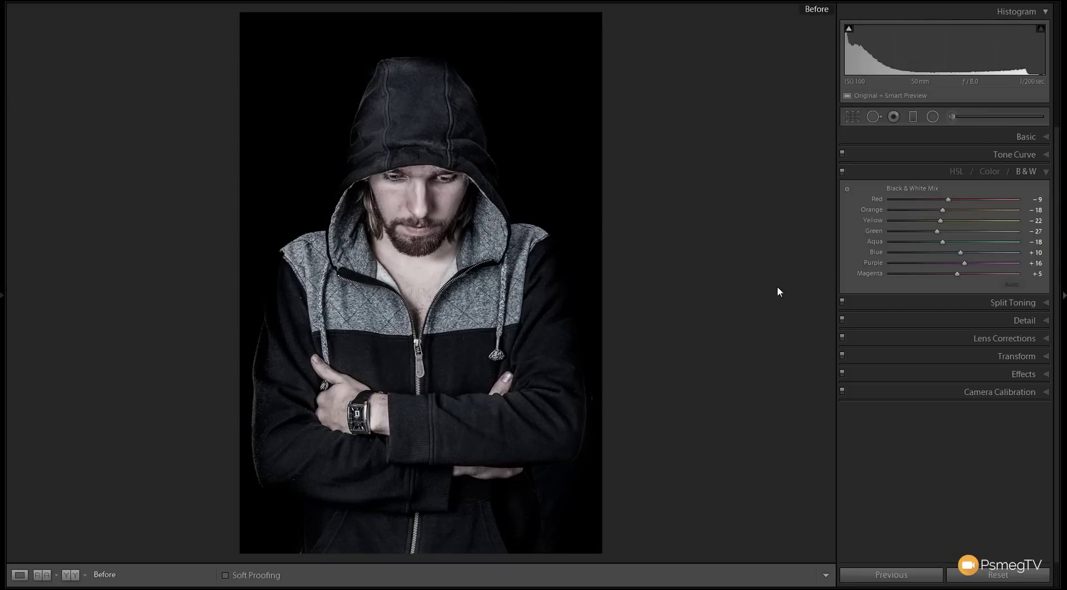
{"action": "key", "text": "backslash"}
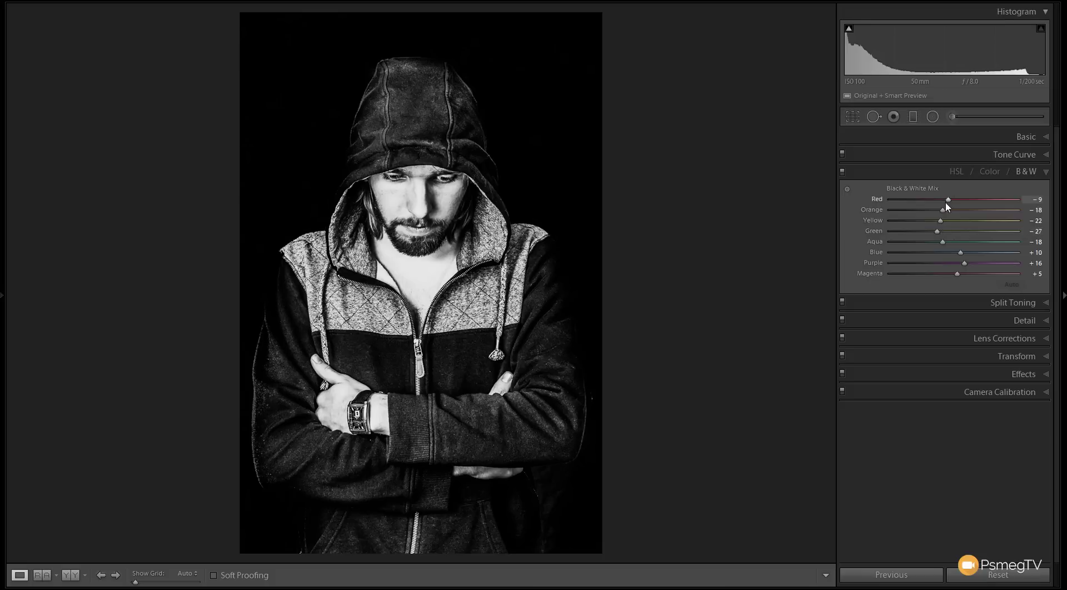
Step: Darken the skin tones in the Black & White Mix with Red -27, Orange -58 and Yellow -53, checking the face up close
{"action": "left_click_drag", "start_coordinate": [943, 210], "coordinate": [950, 214]}
{"action": "key", "text": "z"}
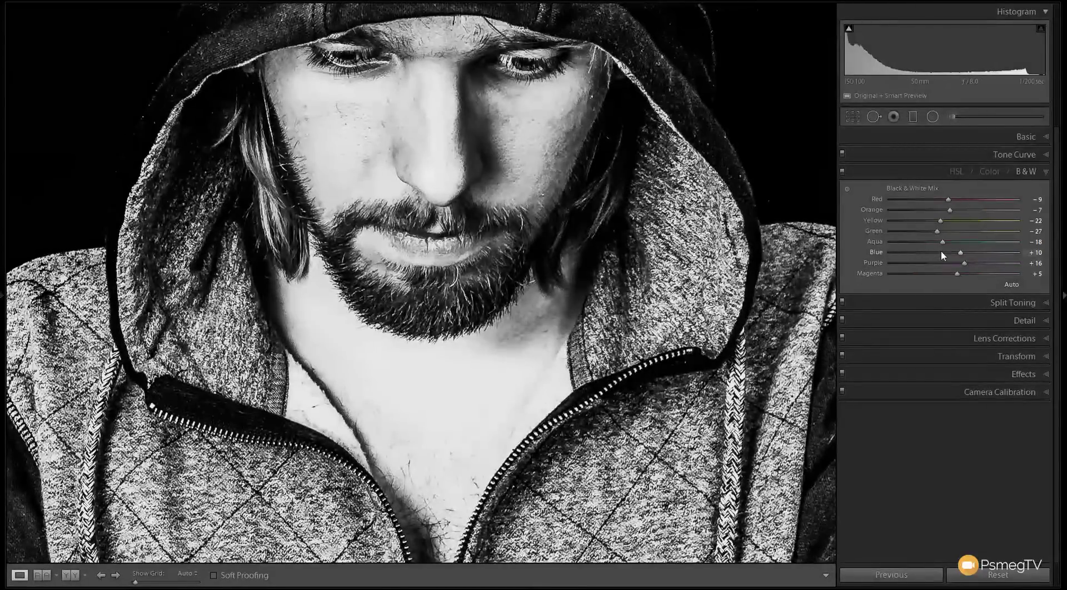
{"action": "mouse_move", "coordinate": [945, 210]}
{"action": "left_mouse_down"}
{"action": "mouse_move", "coordinate": [912, 215]}
{"action": "mouse_move", "coordinate": [965, 212]}
{"action": "mouse_move", "coordinate": [885, 218]}
{"action": "mouse_move", "coordinate": [986, 220]}
{"action": "mouse_move", "coordinate": [917, 221]}
{"action": "mouse_move", "coordinate": [952, 204]}
{"action": "mouse_move", "coordinate": [920, 200]}
{"action": "mouse_move", "coordinate": [948, 199]}
{"action": "mouse_move", "coordinate": [937, 202]}
{"action": "left_mouse_up"}
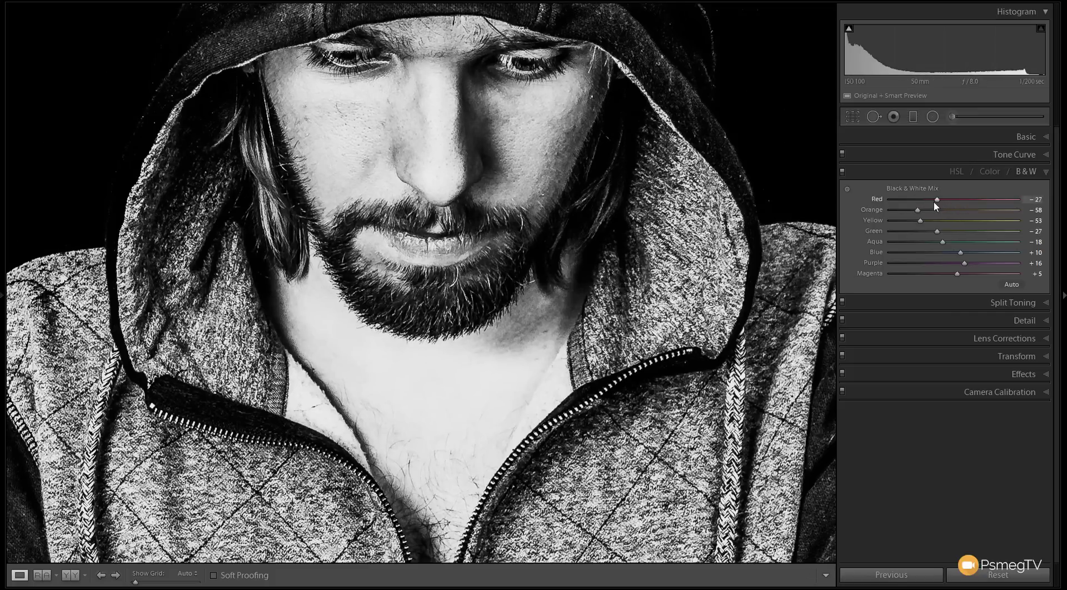
Step: Test the Red mix at extremes such as +36 and -89, and reset it to 0
{"action": "left_click_drag", "start_coordinate": [937, 202], "coordinate": [967, 202]}
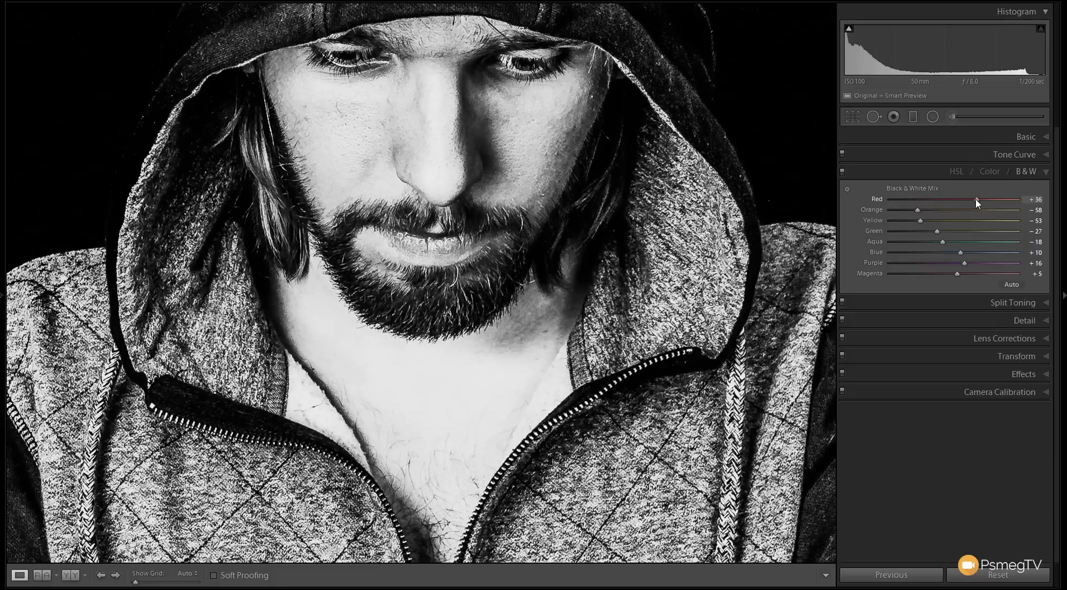
{"action": "left_click_drag", "start_coordinate": [940, 204], "coordinate": [903, 203]}
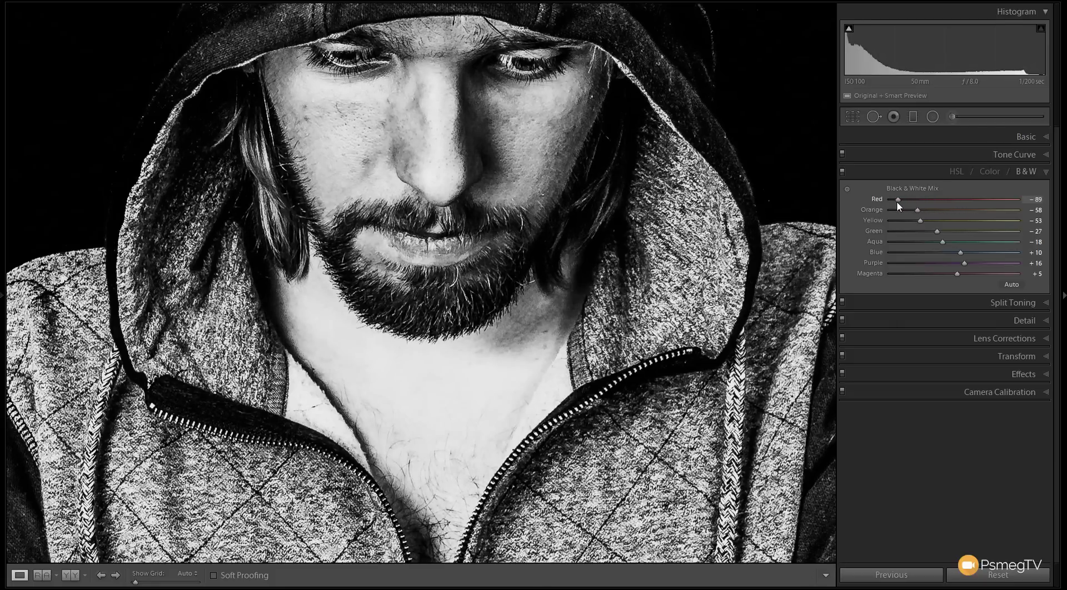
{"action": "double_click", "coordinate": [900, 201]}
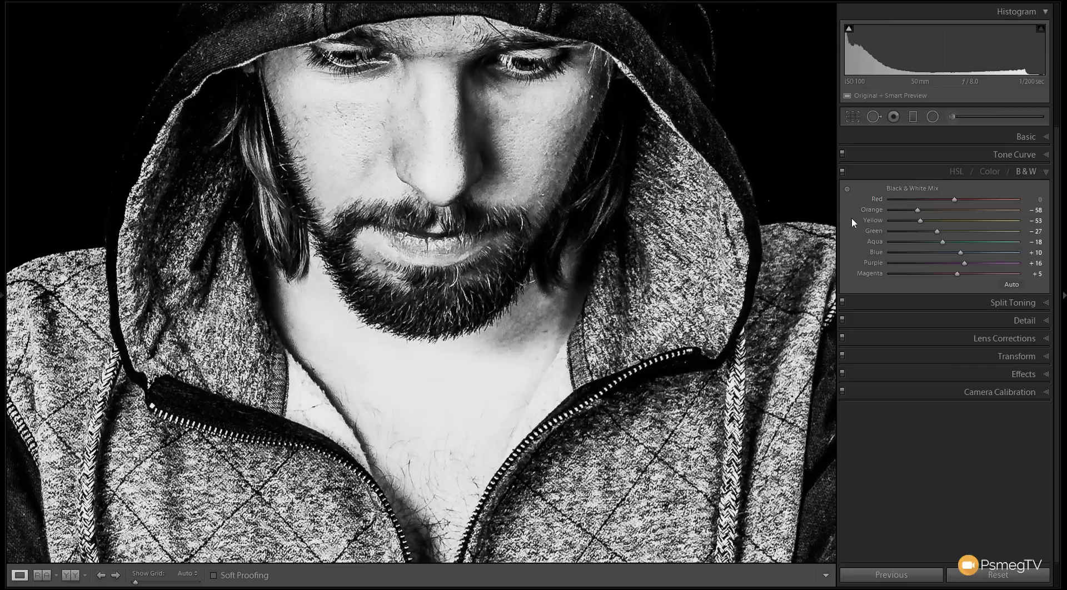
Step: Use the targeted adjustment on the shaded skin beside the nose to set the Red mix to +28 and Magenta to +6
{"action": "left_click", "coordinate": [847, 190]}
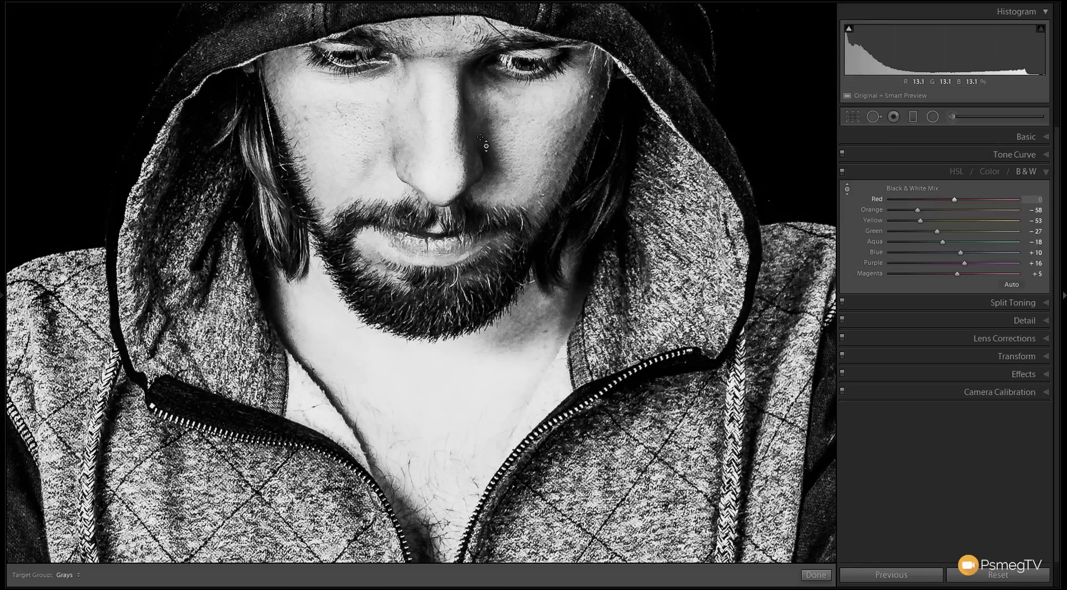
{"action": "key", "text": "Down"}
{"action": "key", "text": "Down"}
{"action": "key", "text": "Down"}
{"action": "key", "text": "Down"}
{"action": "key", "text": "Down"}
{"action": "key", "text": "Down"}
{"action": "key", "text": "Down"}
{"action": "key", "text": "Down"}
{"action": "key", "text": "Down"}
{"action": "key", "text": "Down"}
{"action": "key", "text": "Down"}
{"action": "key", "text": "Down"}
{"action": "key", "text": "Down"}
{"action": "key", "text": "Down"}
{"action": "key", "text": "Down"}
{"action": "key", "text": "Down"}
{"action": "key", "text": "Down"}
{"action": "key", "text": "Down"}
{"action": "key", "text": "Down"}
{"action": "key", "text": "Down"}
{"action": "key", "text": "Down"}
{"action": "key", "text": "Down"}
{"action": "key", "text": "Down"}
{"action": "key", "text": "Down"}
{"action": "key", "text": "Down"}
{"action": "key", "text": "Down"}
{"action": "key", "text": "Down"}
{"action": "key", "text": "Up"}
{"action": "key", "text": "Up"}
{"action": "key", "text": "Up"}
{"action": "key", "text": "Up"}
{"action": "key", "text": "Up"}
{"action": "key", "text": "Up"}
{"action": "key", "text": "Up"}
{"action": "key", "text": "Up"}
{"action": "key", "text": "Up"}
{"action": "key", "text": "Up"}
{"action": "key", "text": "Up"}
{"action": "key", "text": "Up"}
{"action": "key", "text": "Up"}
{"action": "key", "text": "Up"}
{"action": "key", "text": "Up"}
{"action": "key", "text": "Up"}
{"action": "key", "text": "Up"}
{"action": "key", "text": "Up"}
{"action": "key", "text": "Up"}
{"action": "key", "text": "Up"}
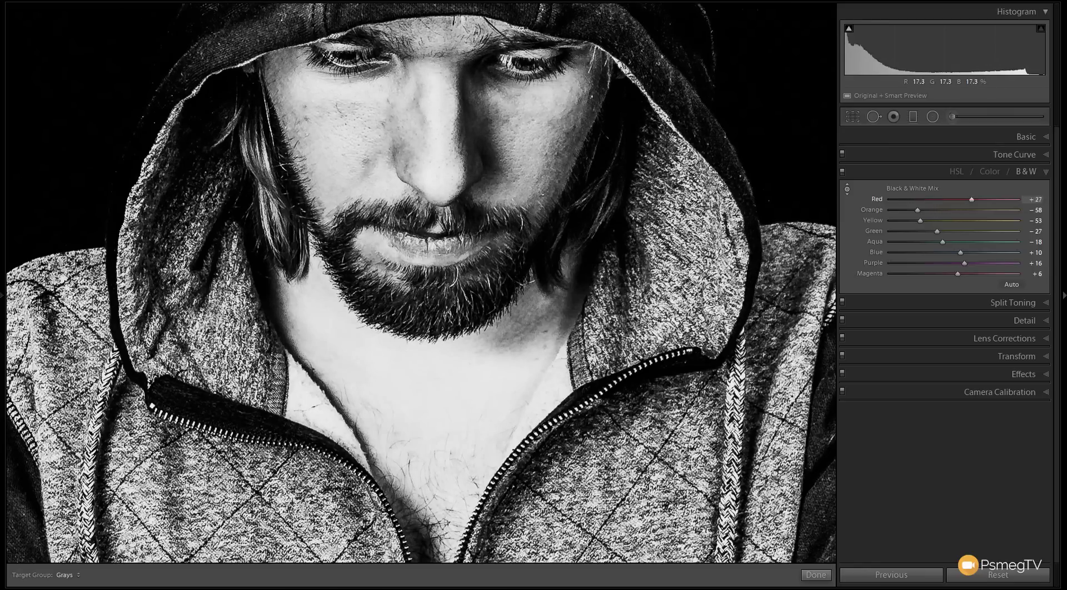
{"action": "key", "text": "Up"}
{"action": "key", "text": "Up"}
{"action": "key", "text": "Up"}
{"action": "key", "text": "Up"}
{"action": "key", "text": "Up"}
{"action": "key", "text": "Up"}
{"action": "key", "text": "Up"}
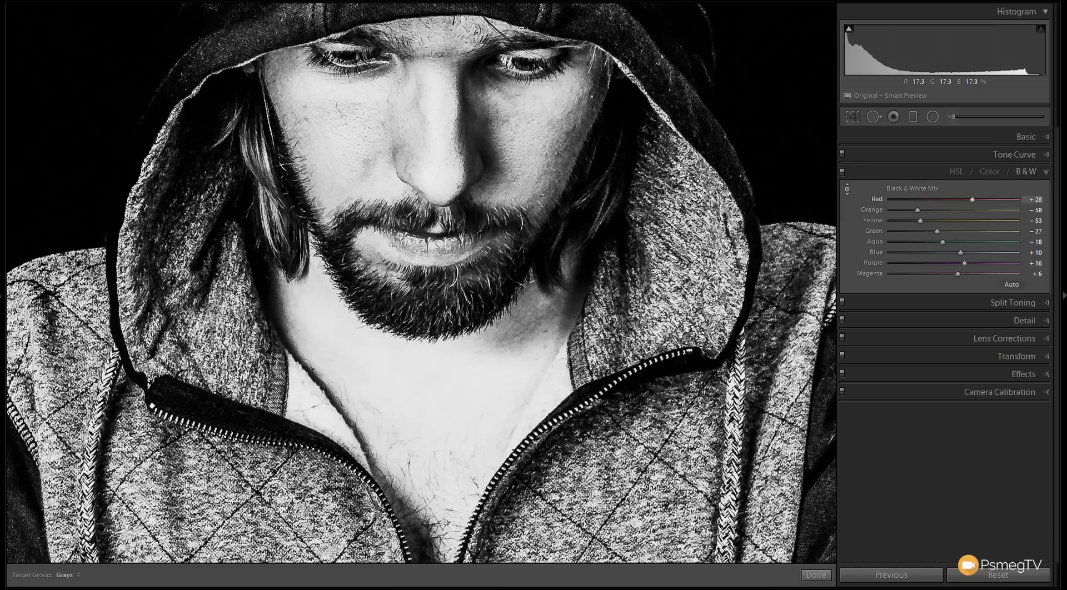
Step: Fine-tune the Black & White Mix with the targeted adjustment on the skin, bringing Red to -62, Orange to -87 and Magenta to +5
{"action": "key", "text": "Down"}
{"action": "key", "text": "Down"}
{"action": "key", "text": "Down"}
{"action": "key", "text": "Down"}
{"action": "key", "text": "Down"}
{"action": "key", "text": "Down"}
{"action": "key", "text": "Down"}
{"action": "key", "text": "Down"}
{"action": "key", "text": "Down"}
{"action": "key", "text": "Down"}
{"action": "key", "text": "Down"}
{"action": "key", "text": "Down"}
{"action": "key", "text": "Down"}
{"action": "key", "text": "Down"}
{"action": "key", "text": "Down"}
{"action": "key", "text": "Down"}
{"action": "key", "text": "Down"}
{"action": "key", "text": "Down"}
{"action": "key", "text": "Down"}
{"action": "key", "text": "Down"}
{"action": "key", "text": "Down"}
{"action": "key", "text": "Down"}
{"action": "key", "text": "Down"}
{"action": "key", "text": "Down"}
{"action": "key", "text": "Down"}
{"action": "key", "text": "Down"}
{"action": "key", "text": "Down"}
{"action": "key", "text": "Down"}
{"action": "key", "text": "Down"}
{"action": "key", "text": "Down"}
{"action": "key", "text": "Down"}
{"action": "key", "text": "Down"}
{"action": "key", "text": "Up"}
{"action": "key", "text": "Up"}
{"action": "key", "text": "Up"}
{"action": "key", "text": "Up"}
{"action": "key", "text": "Up"}
{"action": "key", "text": "Up"}
{"action": "key", "text": "Up"}
{"action": "key", "text": "Up"}
{"action": "key", "text": "Up"}
{"action": "key", "text": "Up"}
{"action": "key", "text": "Up"}
{"action": "key", "text": "Up"}
{"action": "key", "text": "Up"}
{"action": "key", "text": "Up"}
{"action": "key", "text": "Up"}
{"action": "key", "text": "Up"}
{"action": "key", "text": "Up"}
{"action": "key", "text": "Up"}
{"action": "key", "text": "Up"}
{"action": "key", "text": "Up"}
{"action": "key", "text": "Up"}
{"action": "key", "text": "Up"}
{"action": "key", "text": "Up"}
{"action": "key", "text": "Up"}
{"action": "key", "text": "Up"}
{"action": "key", "text": "Up"}
{"action": "key", "text": "Up"}
{"action": "key", "text": "Up"}
{"action": "key", "text": "Up"}
{"action": "key", "text": "Up"}
{"action": "key", "text": "Up"}
{"action": "key", "text": "Up"}
{"action": "key", "text": "Up"}
{"action": "key", "text": "Up"}
{"action": "key", "text": "Up"}
{"action": "key", "text": "Up"}
{"action": "key", "text": "Up"}
{"action": "key", "text": "Up"}
{"action": "key", "text": "Up"}
{"action": "key", "text": "Up"}
{"action": "key", "text": "Down"}
{"action": "key", "text": "Down"}
{"action": "key", "text": "Down"}
{"action": "key", "text": "Down"}
{"action": "key", "text": "Down"}
{"action": "key", "text": "Down"}
{"action": "key", "text": "Down"}
{"action": "key", "text": "Down"}
{"action": "key", "text": "Down"}
{"action": "key", "text": "Down"}
{"action": "key", "text": "Down"}
{"action": "key", "text": "Down"}
{"action": "key", "text": "Down"}
{"action": "key", "text": "Down"}
{"action": "key", "text": "Down"}
{"action": "key", "text": "Down"}
{"action": "key", "text": "Down"}
{"action": "key", "text": "Down"}
{"action": "key", "text": "Down"}
{"action": "key", "text": "Down"}
{"action": "mouse_move", "coordinate": [426, 305]}
{"action": "left_mouse_down"}
{"action": "mouse_move", "coordinate": [426, 342]}
{"action": "mouse_move", "coordinate": [426, 305]}
{"action": "left_mouse_up"}
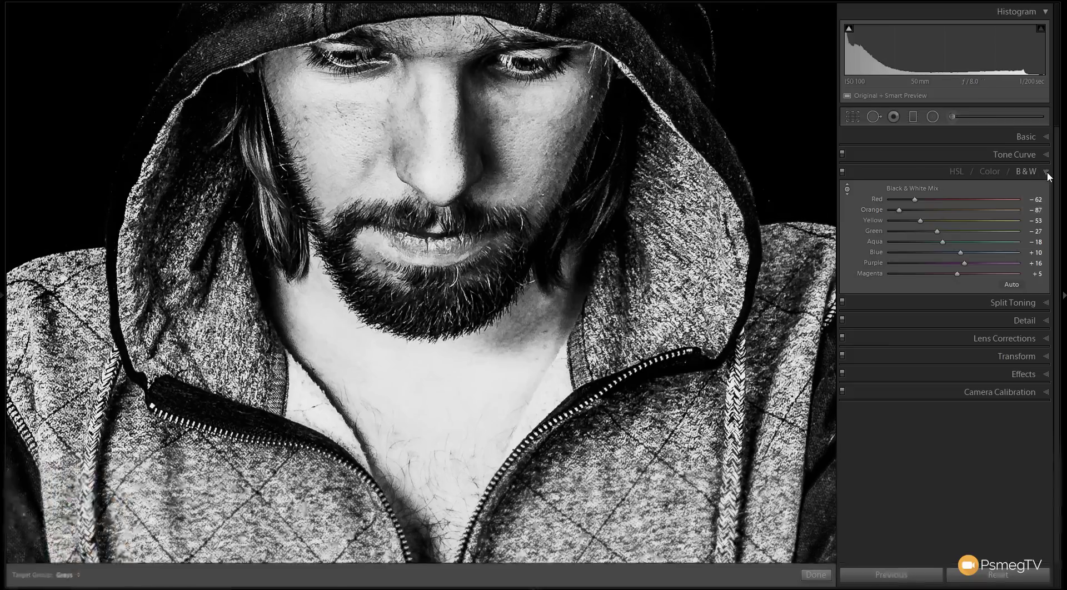
{"action": "left_click", "coordinate": [483, 297]}
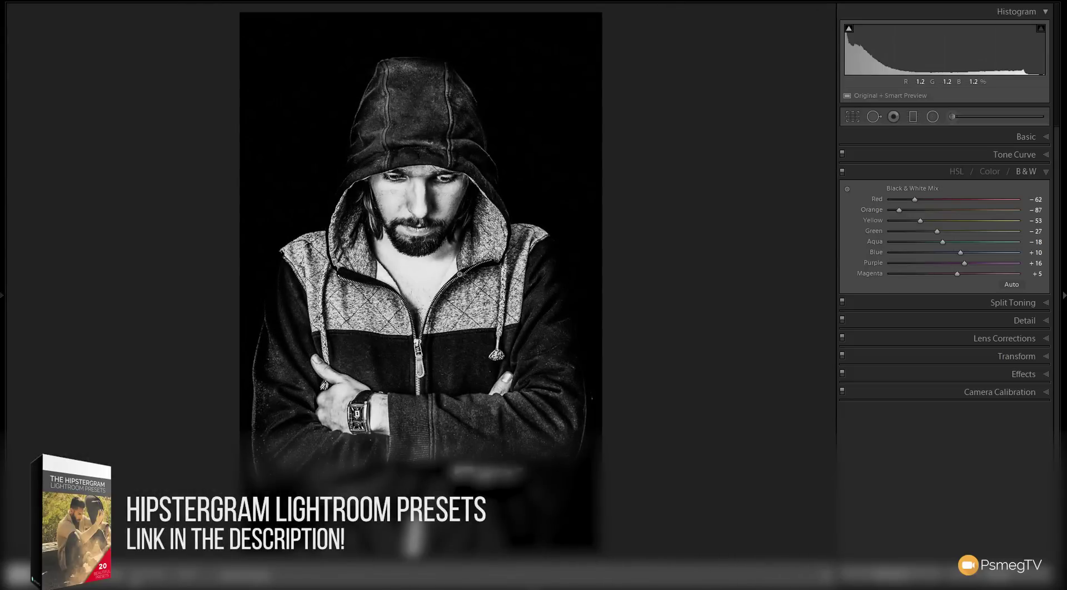
Step: Add a graduated filter from the lower jacket up to the crossed arms and set its Exposure to -2.88
{"action": "left_click", "coordinate": [913, 117]}
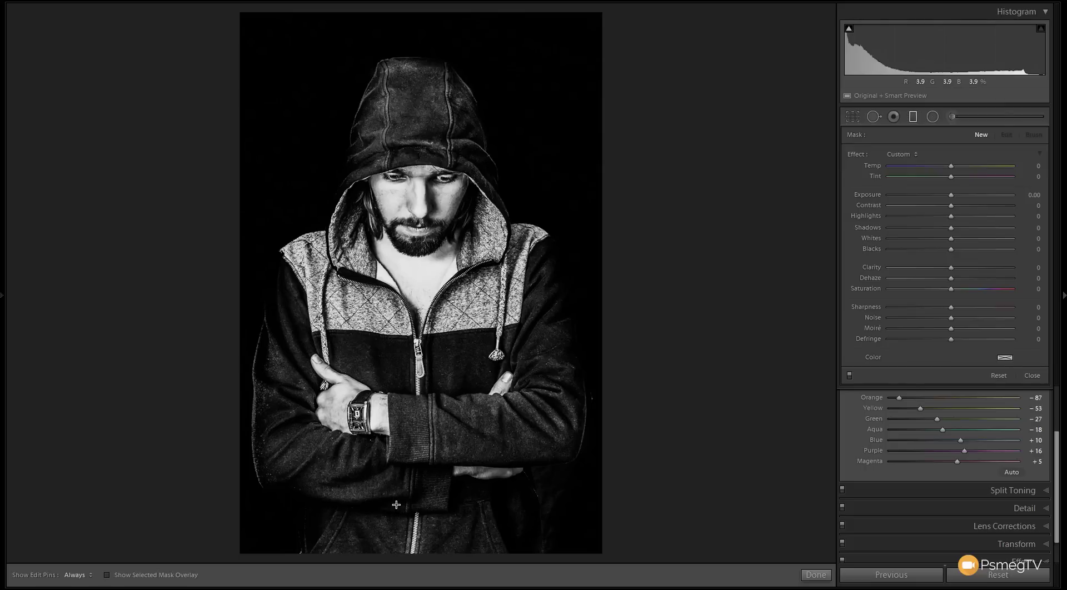
{"action": "left_click_drag", "start_coordinate": [421, 506], "coordinate": [422, 368]}
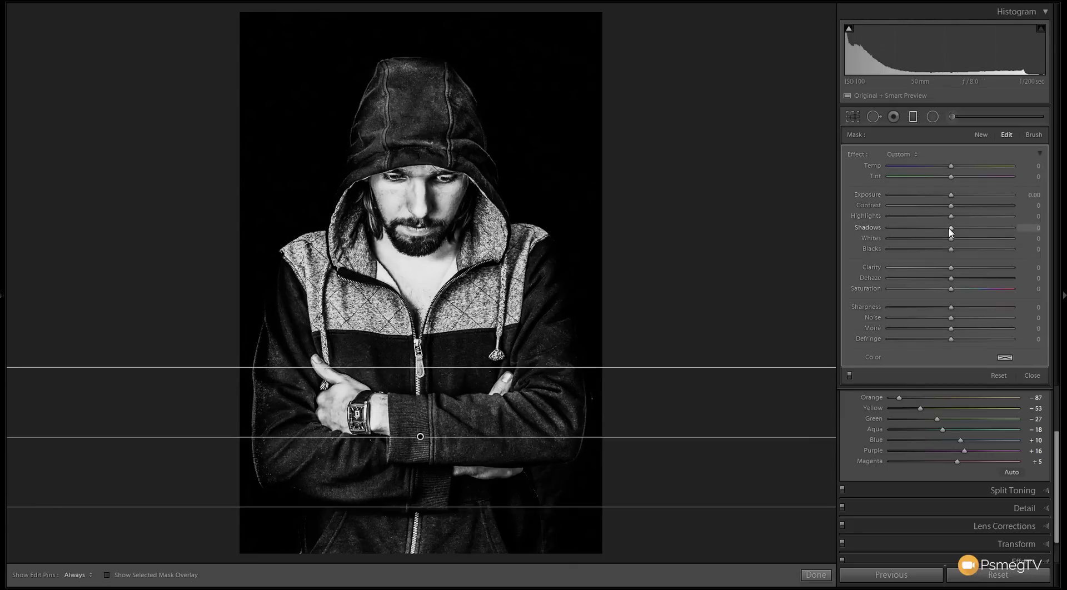
{"action": "left_click", "coordinate": [952, 196]}
{"action": "left_click_drag", "start_coordinate": [952, 200], "coordinate": [939, 200]}
{"action": "left_click_drag", "start_coordinate": [934, 199], "coordinate": [906, 195]}
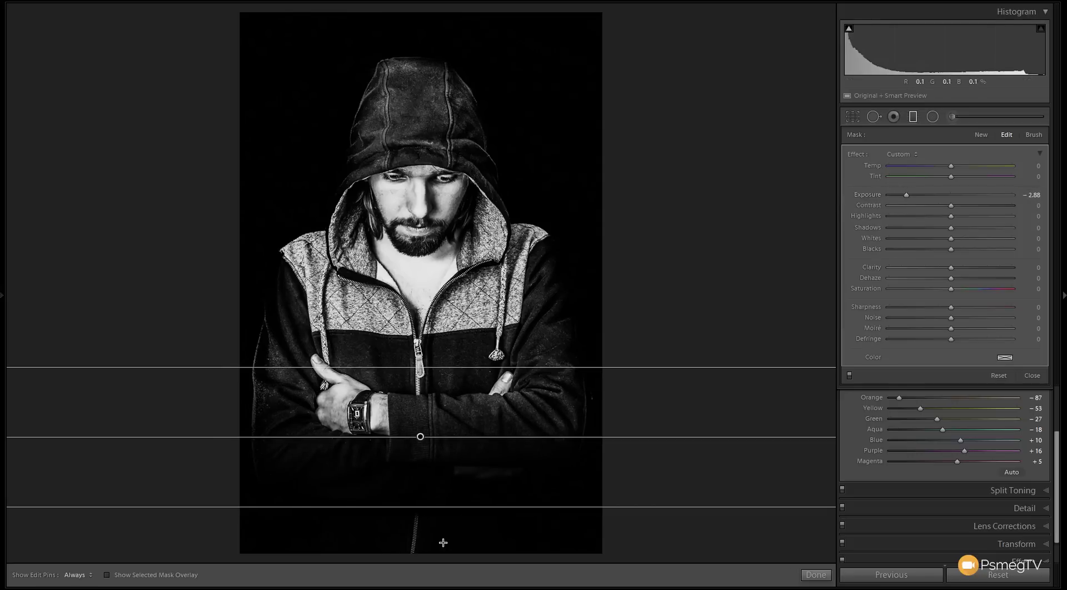
Step: Widen the graduated filter's fade up toward the chest, centre it on the crossed forearms, and finish the filter
{"action": "mouse_move", "coordinate": [420, 436]}
{"action": "left_mouse_down"}
{"action": "mouse_move", "coordinate": [417, 489]}
{"action": "mouse_move", "coordinate": [416, 402]}
{"action": "mouse_move", "coordinate": [419, 425]}
{"action": "left_mouse_up"}
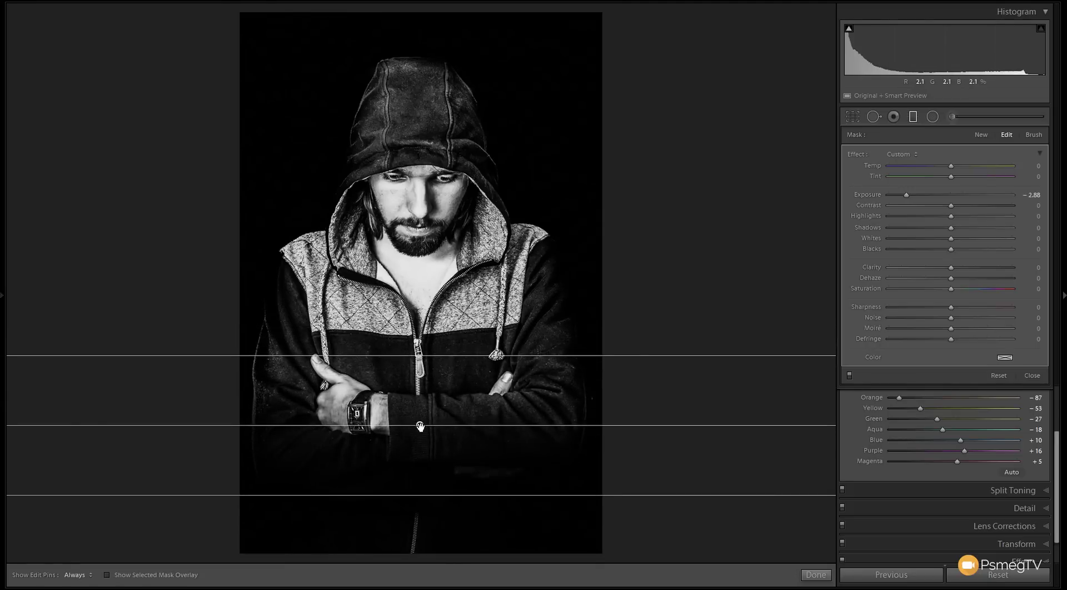
{"action": "left_click_drag", "start_coordinate": [420, 356], "coordinate": [418, 293]}
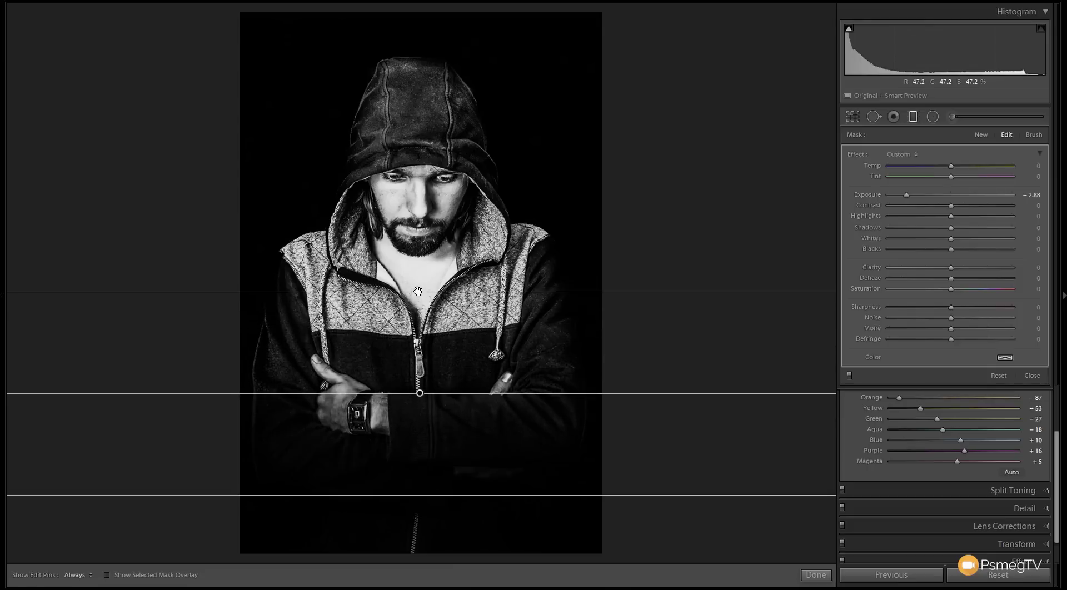
{"action": "left_click_drag", "start_coordinate": [420, 395], "coordinate": [418, 414]}
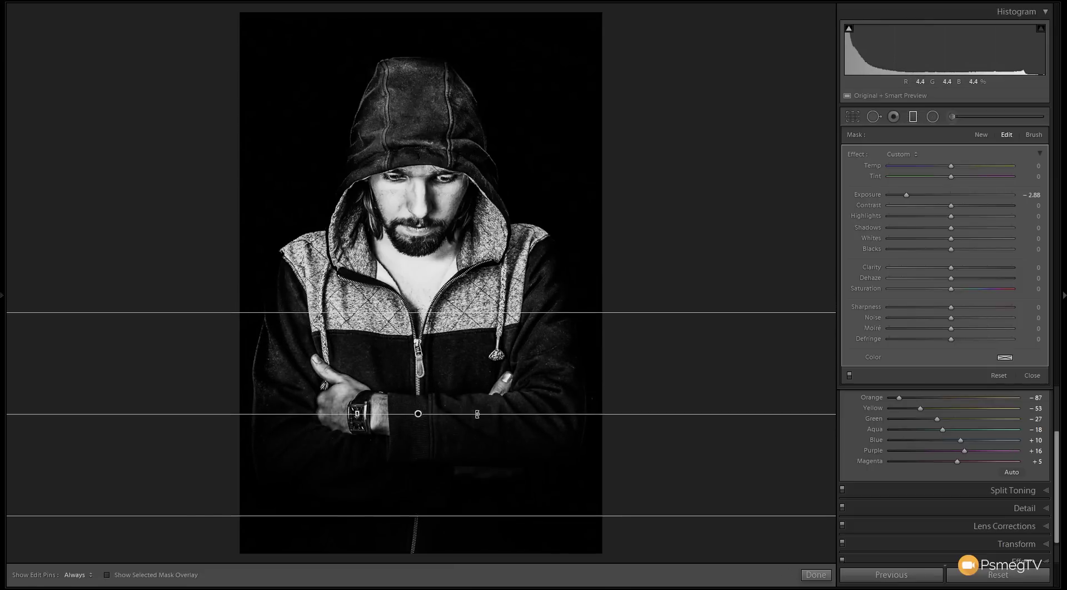
{"action": "left_click", "coordinate": [815, 575]}
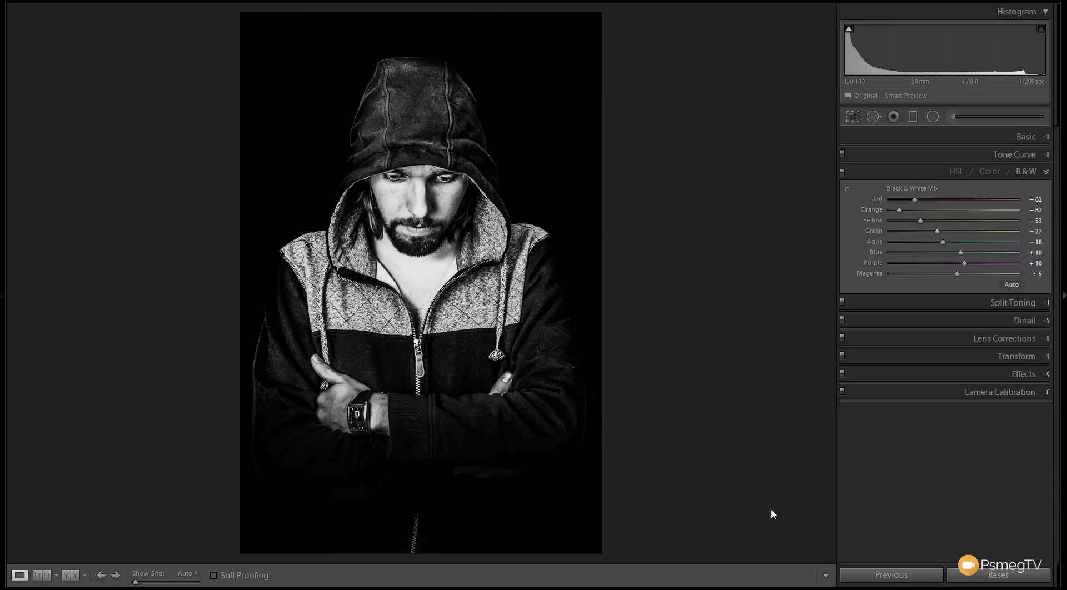
Step: Inspect the bright zipper at the jacket's hem and set the existing graduated filter's Highlights and Whites to -100
{"action": "left_click", "coordinate": [435, 529]}
{"action": "left_click_drag", "start_coordinate": [460, 516], "coordinate": [491, 362]}
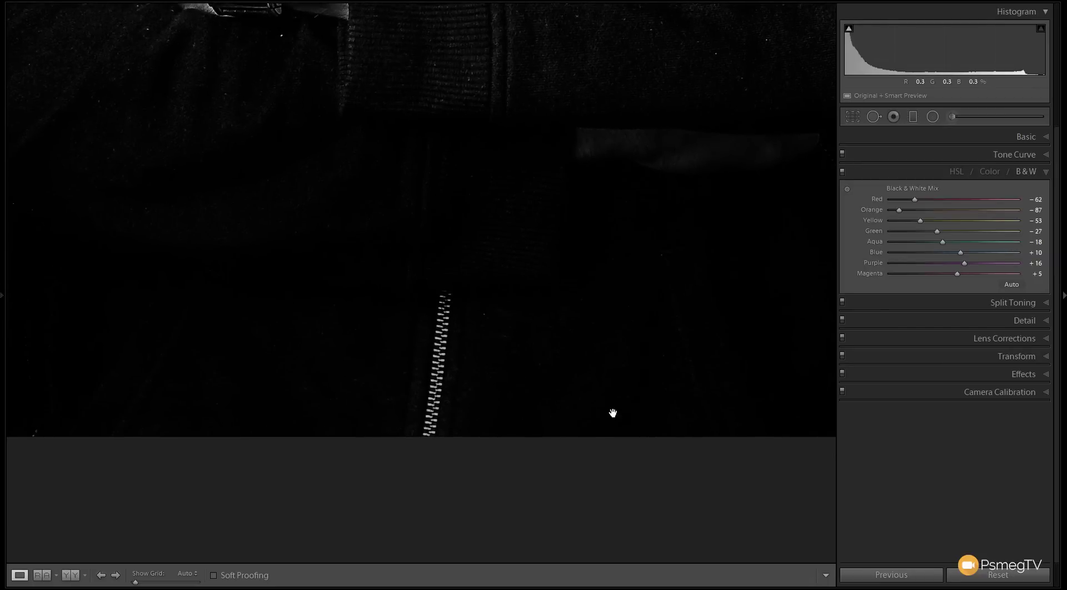
{"action": "left_click", "coordinate": [912, 119]}
{"action": "key", "text": "z"}
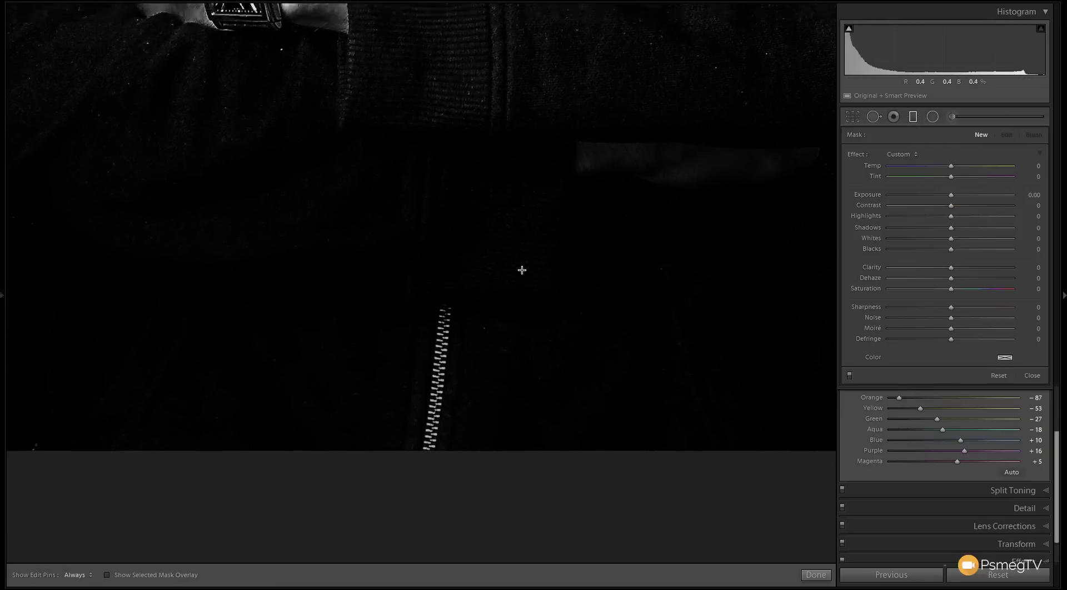
{"action": "key", "text": "z"}
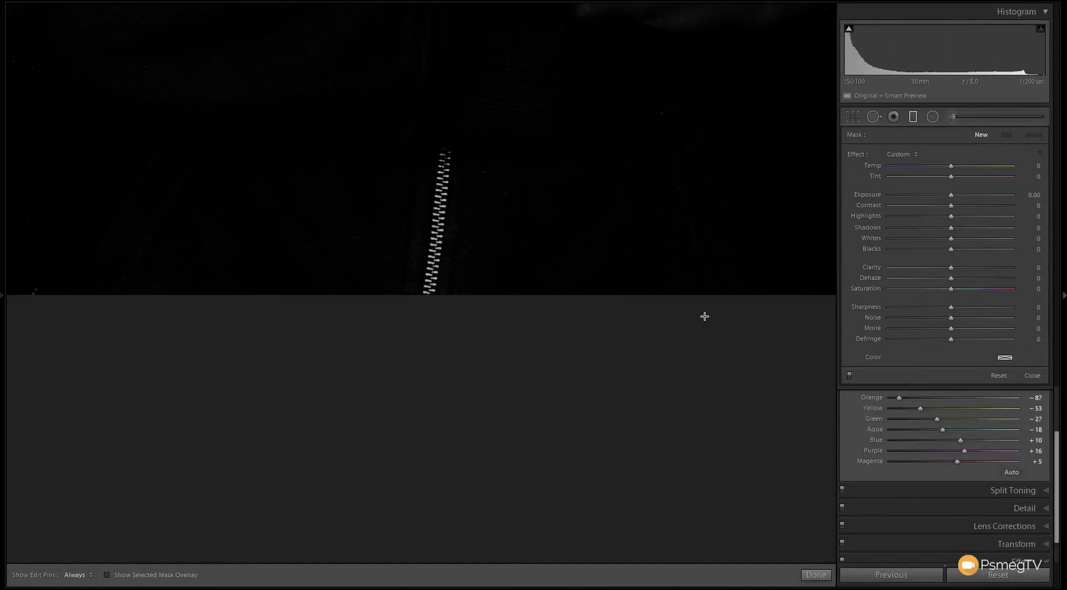
{"action": "key", "text": "z"}
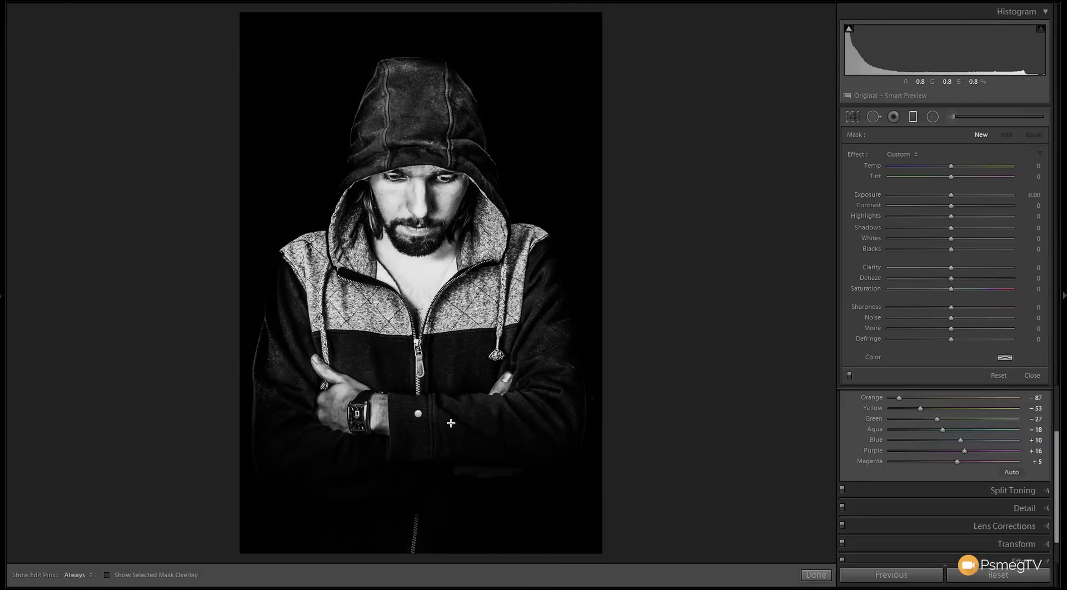
{"action": "left_click", "coordinate": [418, 414]}
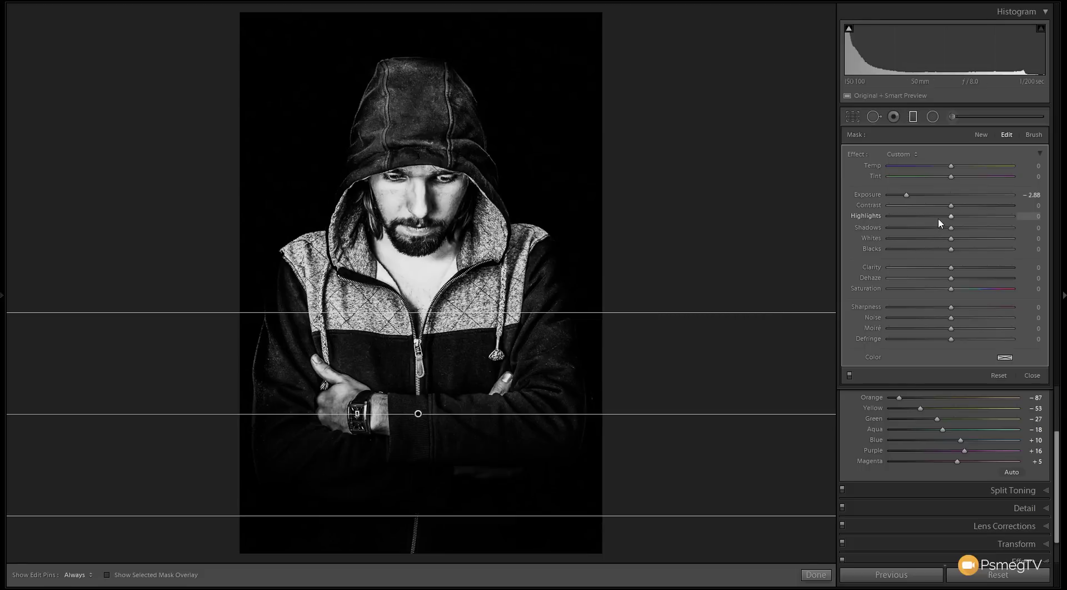
{"action": "left_click_drag", "start_coordinate": [952, 219], "coordinate": [883, 219]}
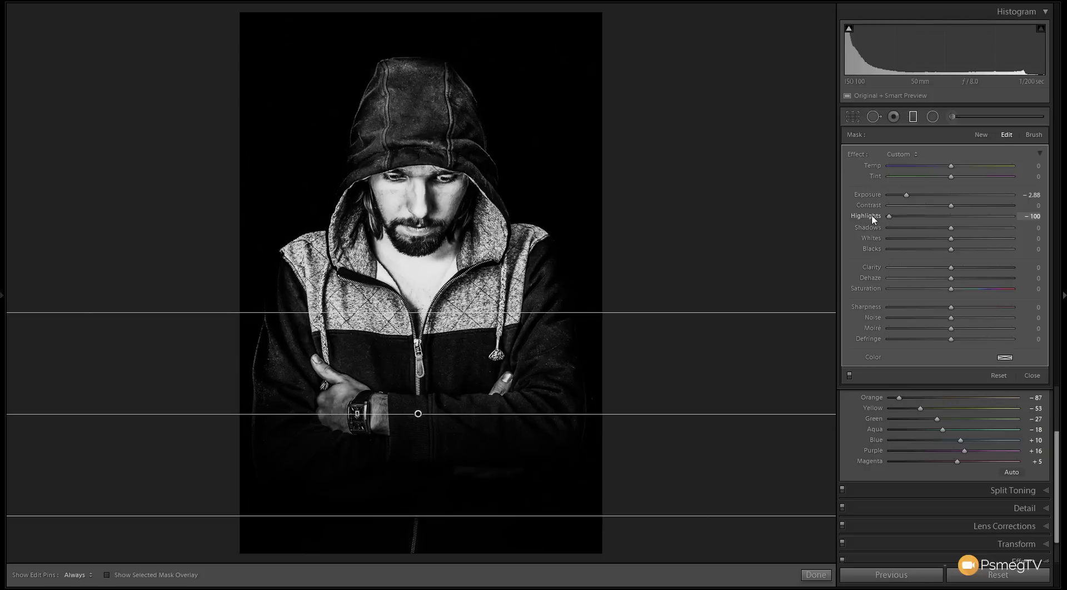
{"action": "left_click_drag", "start_coordinate": [951, 238], "coordinate": [871, 238]}
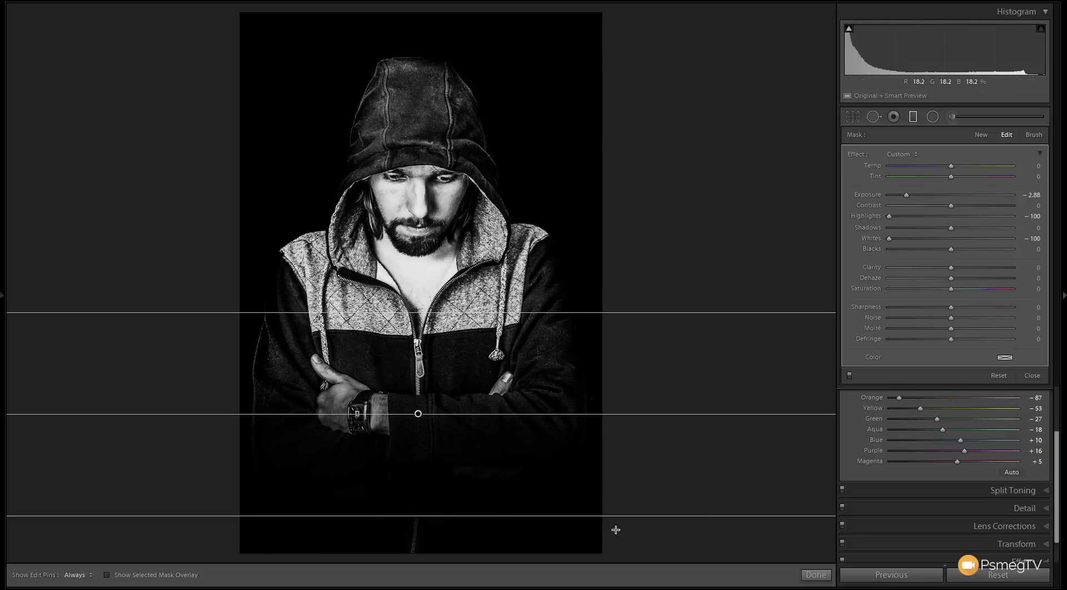
{"action": "left_click", "coordinate": [816, 574]}
Step: Heal away the zipper at the jacket's hem with a size 78, feather 45 Heal stroke, and compare the result with the original
{"action": "key", "text": "ctrl+3"}
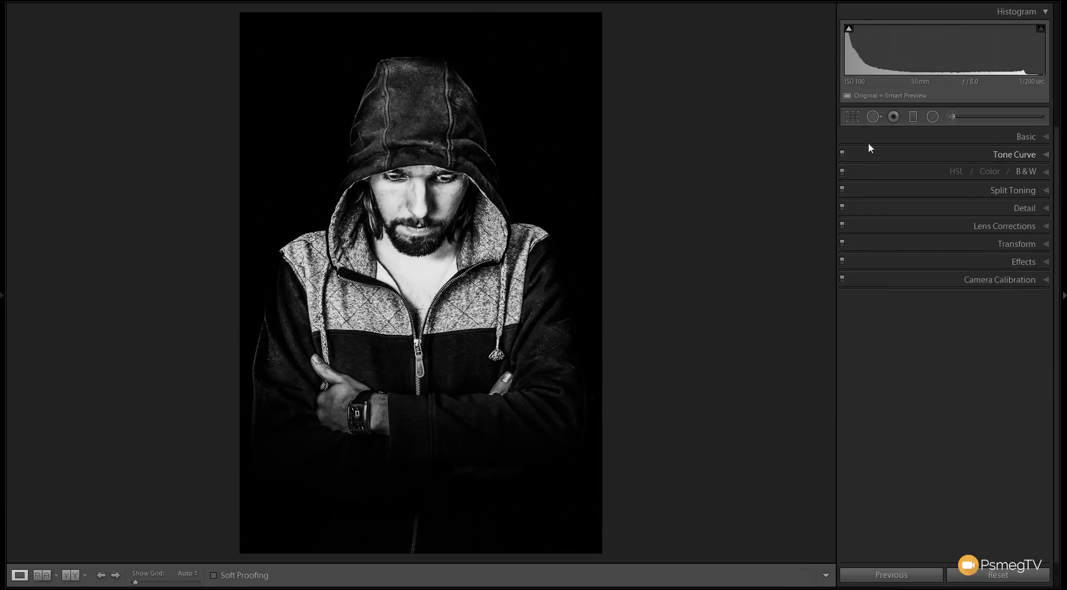
{"action": "left_click", "coordinate": [874, 117]}
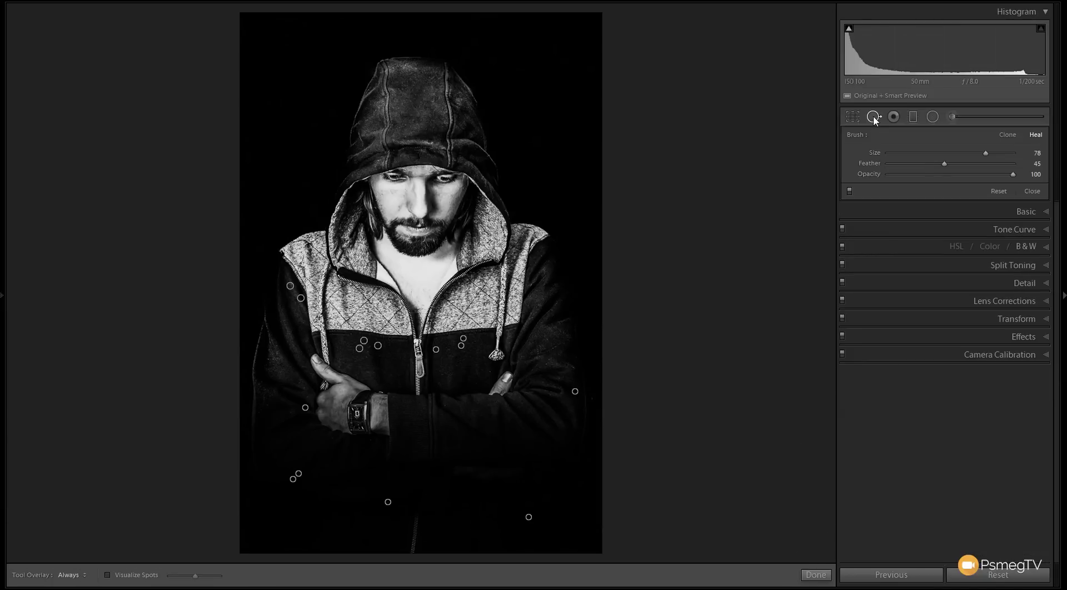
{"action": "mouse_move", "coordinate": [426, 522]}
{"action": "left_mouse_down"}
{"action": "mouse_move", "coordinate": [413, 517]}
{"action": "mouse_move", "coordinate": [412, 548]}
{"action": "left_mouse_up"}
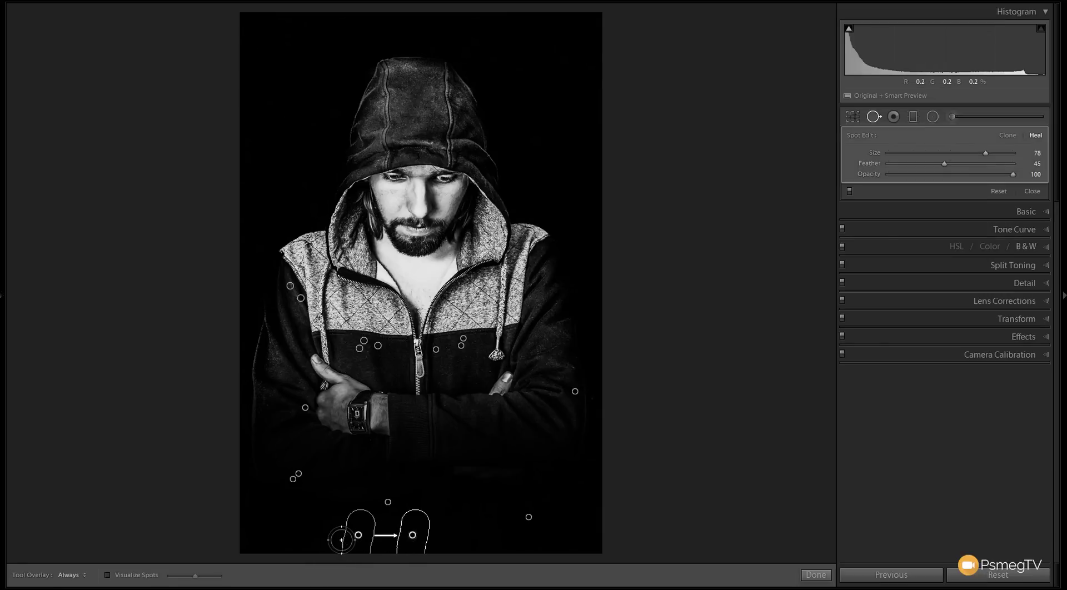
{"action": "left_click", "coordinate": [816, 575]}
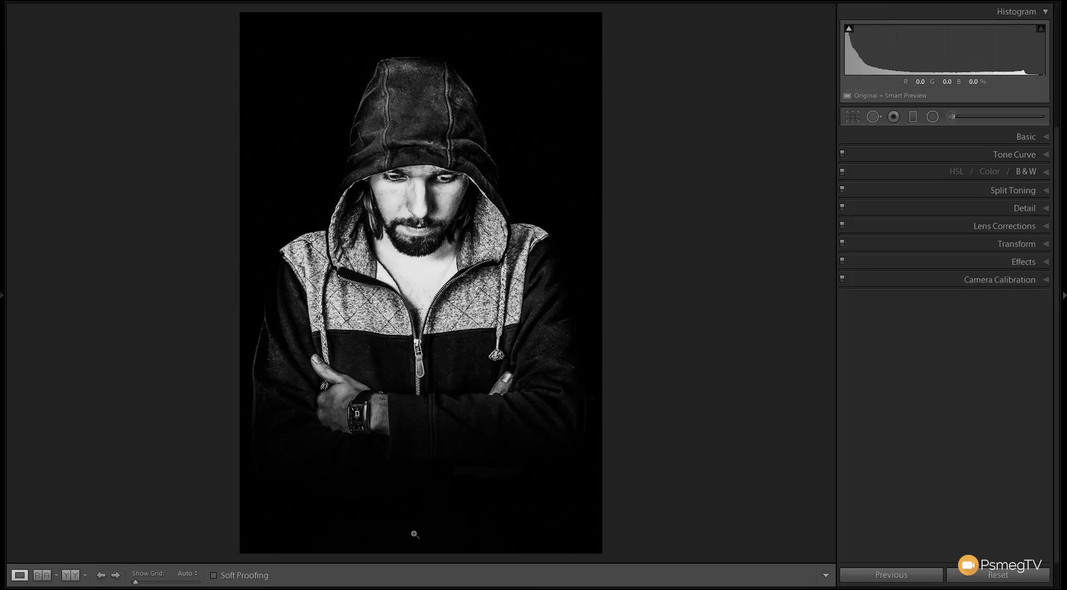
{"action": "key", "text": "backslash"}
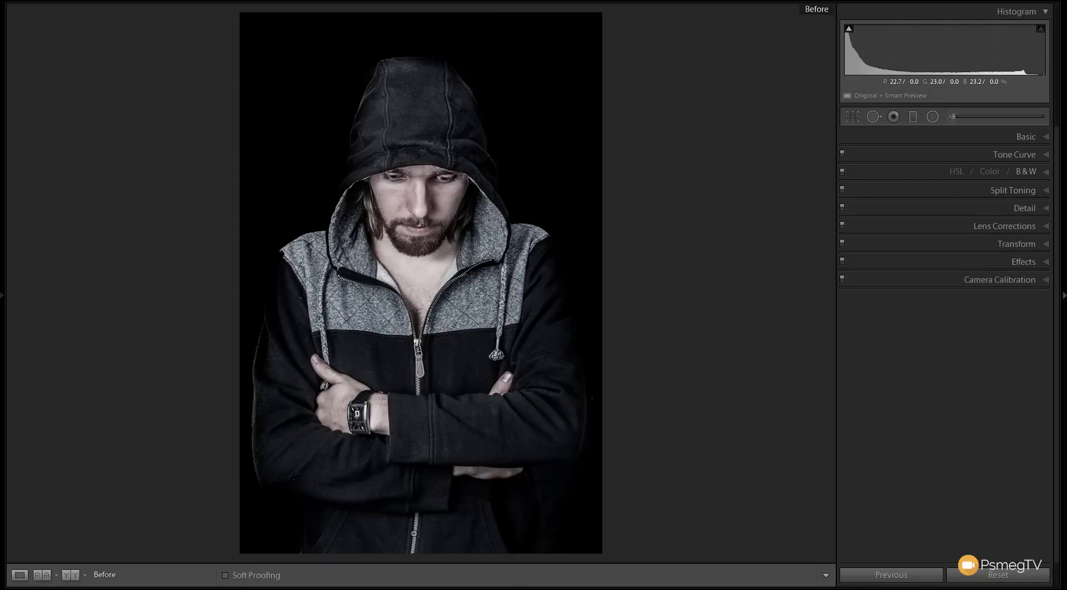
{"action": "key", "text": "backslash"}
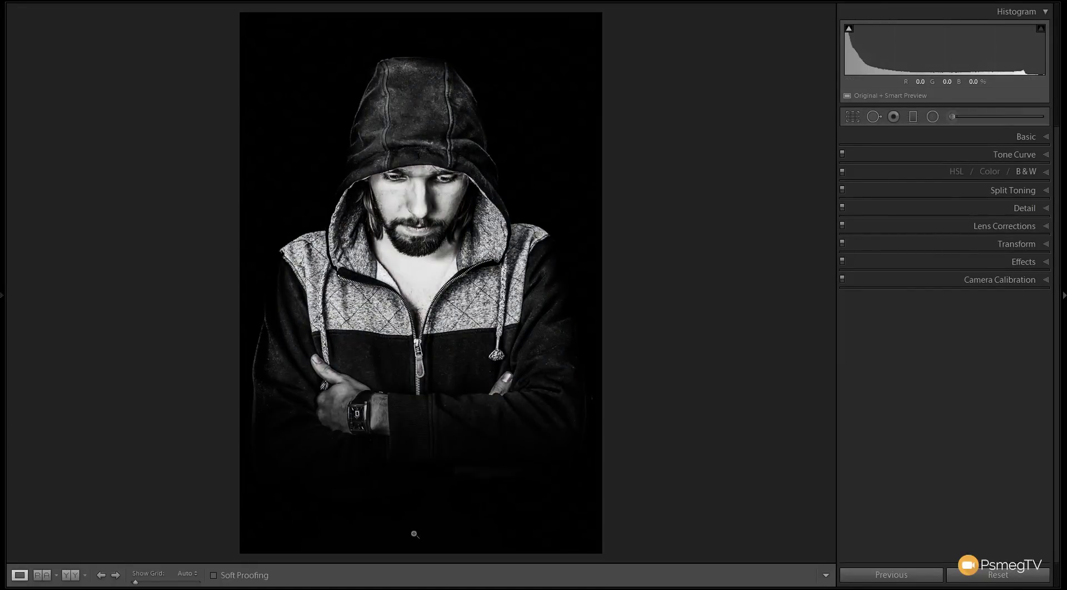